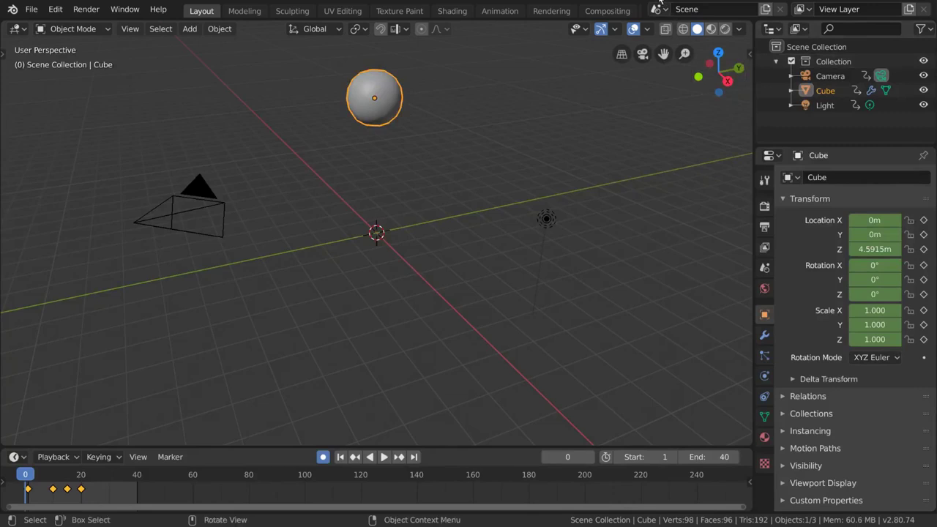
Play the ball animation, stop it and switch to the Animation workspace.
key("space")
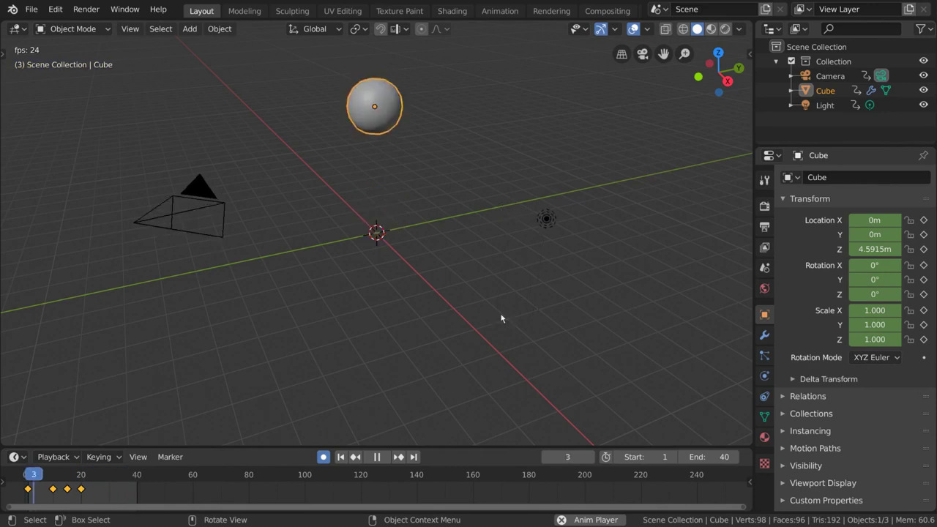
key("space")
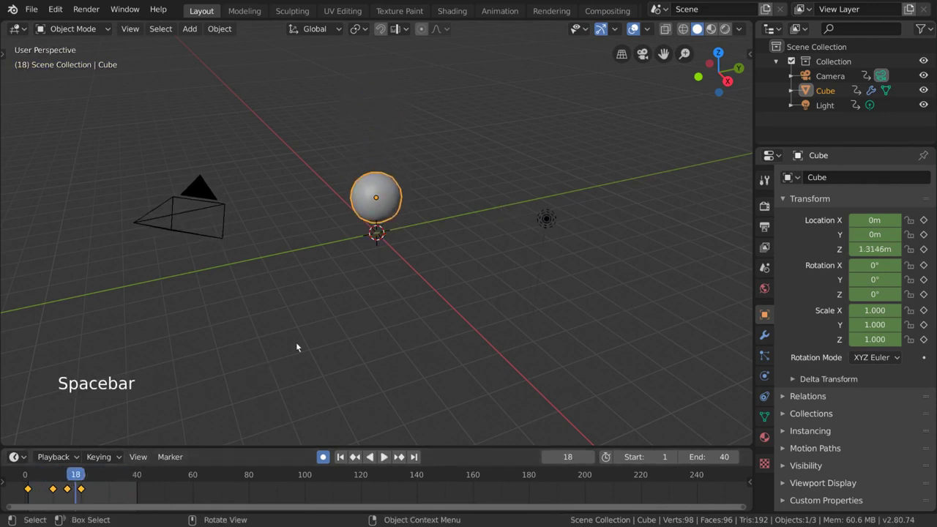
left_click(498, 11)
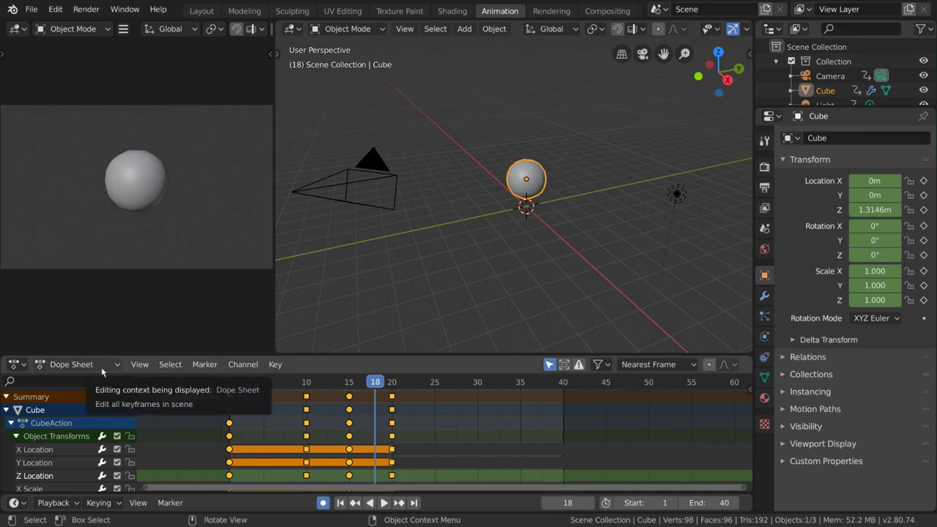
middle_click_drag(282, 405, 325, 407)
key("g")
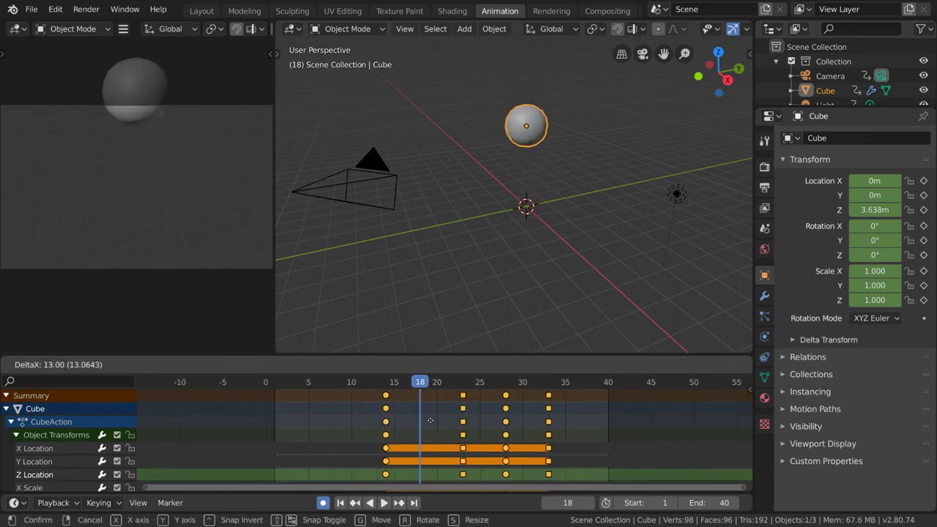
key("Escape")
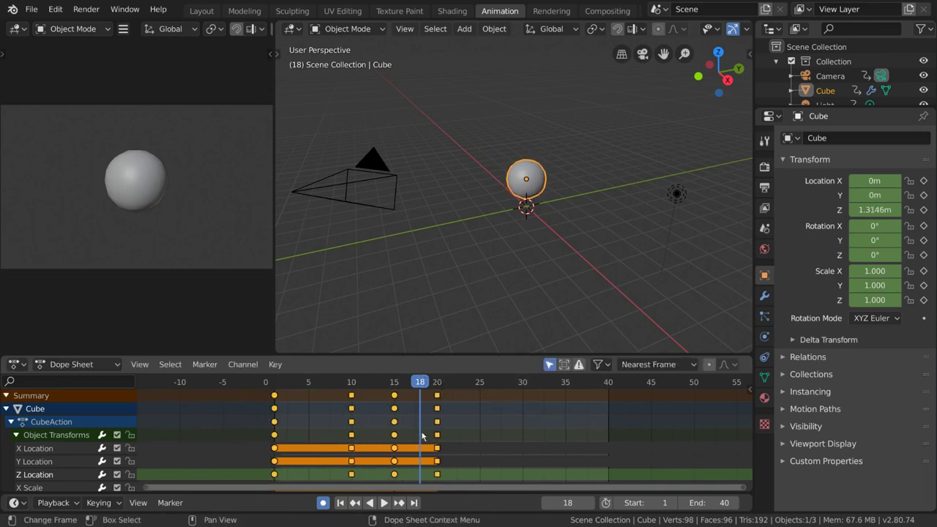
Set the current frame to 1 and scale all keyframes in time so the last ones land on frame 30.
key("shift+Left")
key("s")
left_click(514, 432)
Delete all the ball's keyframes and undo the deletion.
key("x")
left_click(513, 427)
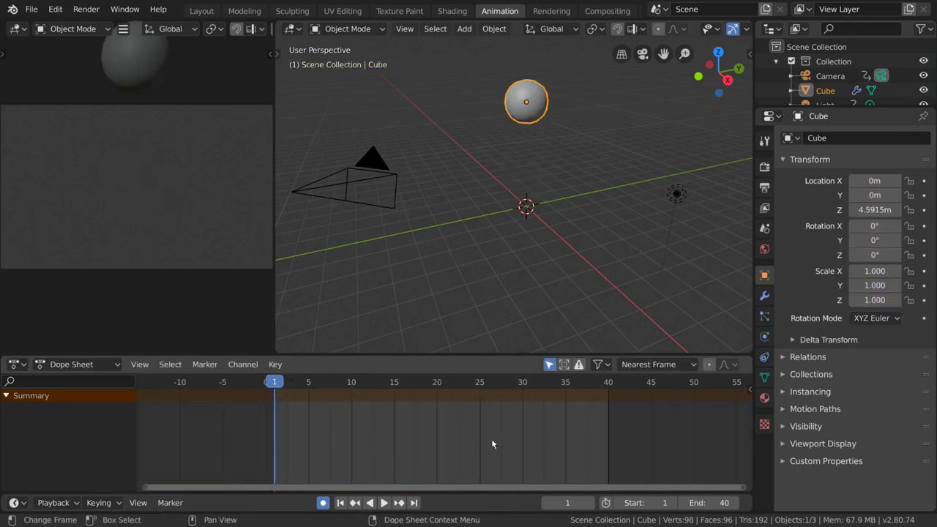
key("ctrl+z")
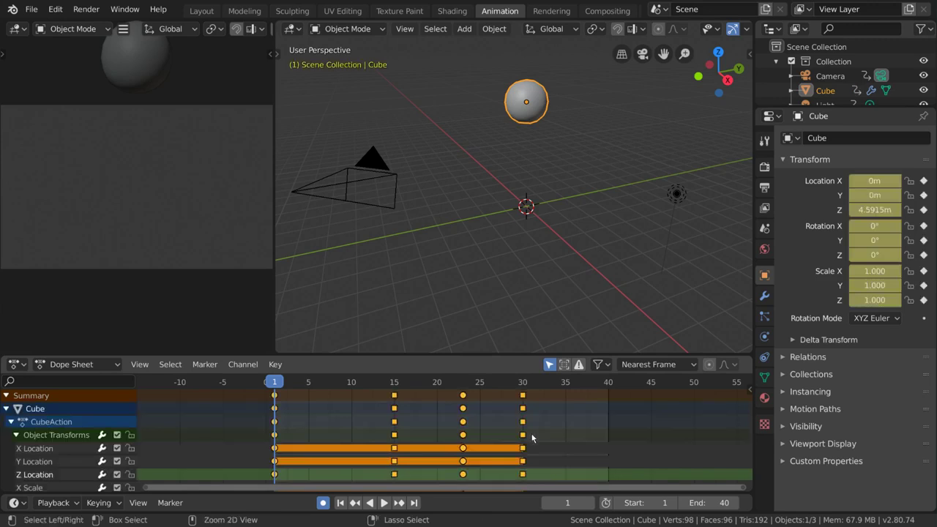
In the Layout workspace, split the 3D viewport horizontally and turn the lower area into a Dope Sheet.
left_click(202, 11)
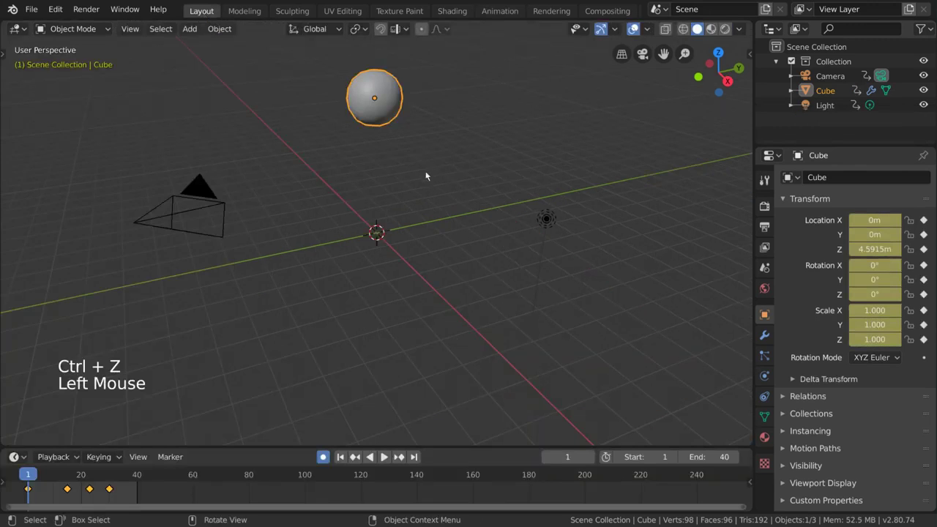
right_click(752, 306)
left_click(770, 306)
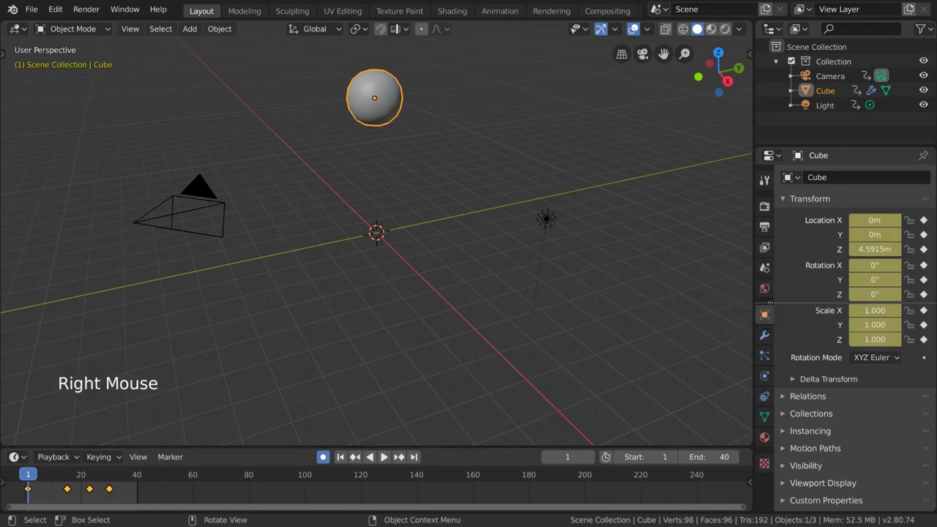
left_click(673, 244)
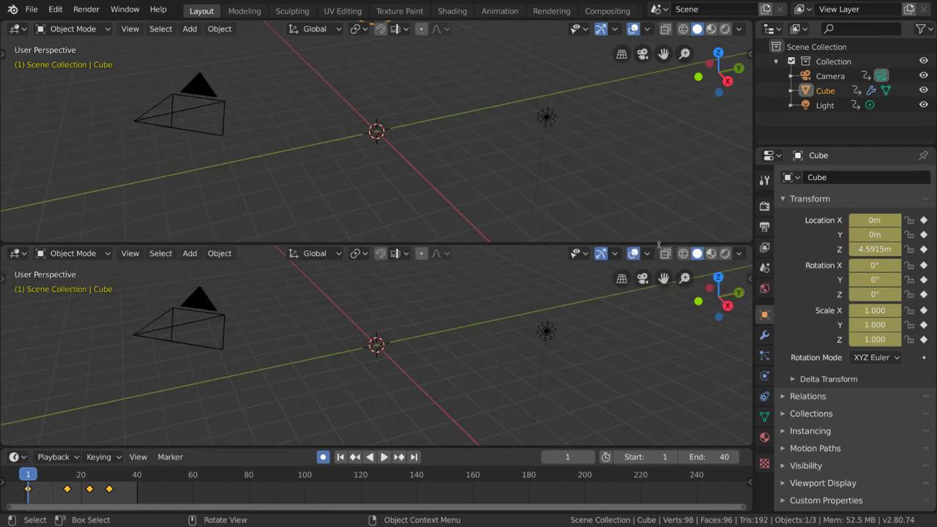
left_click(18, 253)
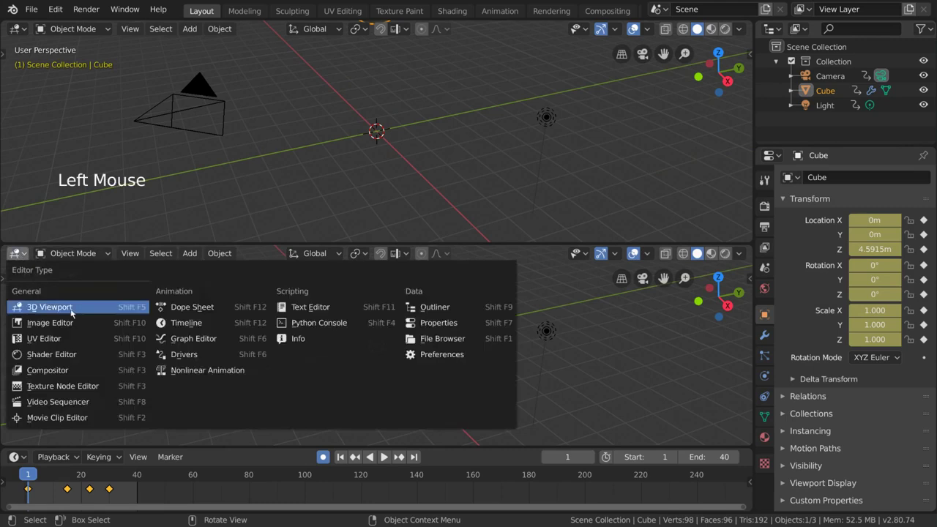
left_click(217, 312)
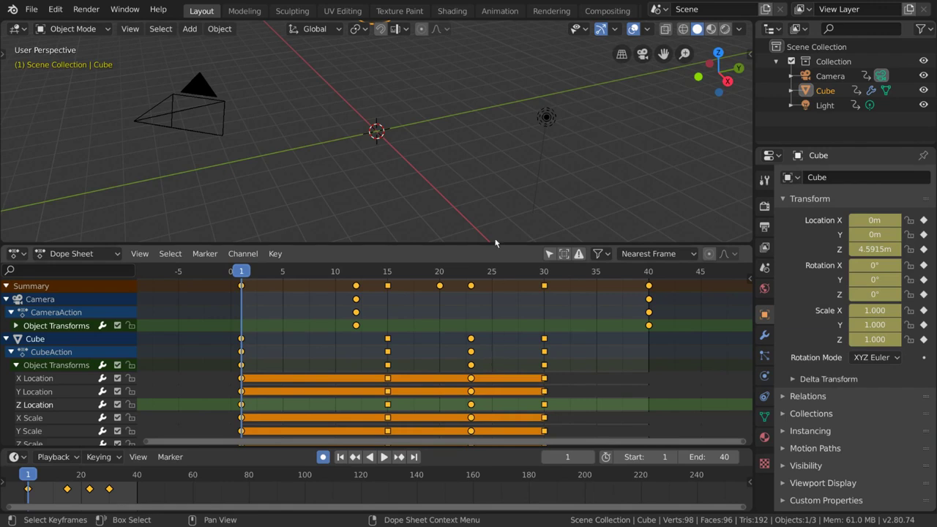
Return to the Animation workspace and try moving only the frame 1 keyframe column to a later frame.
left_click(498, 11)
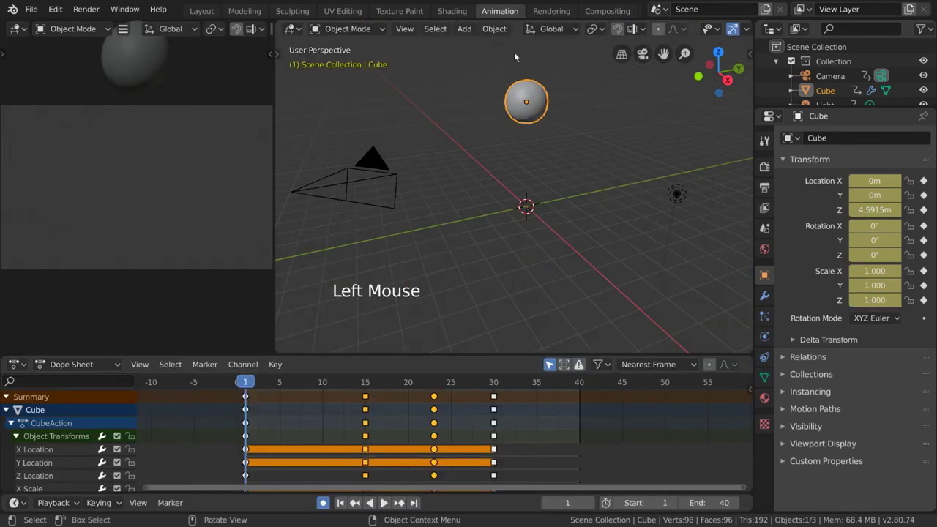
key("a")
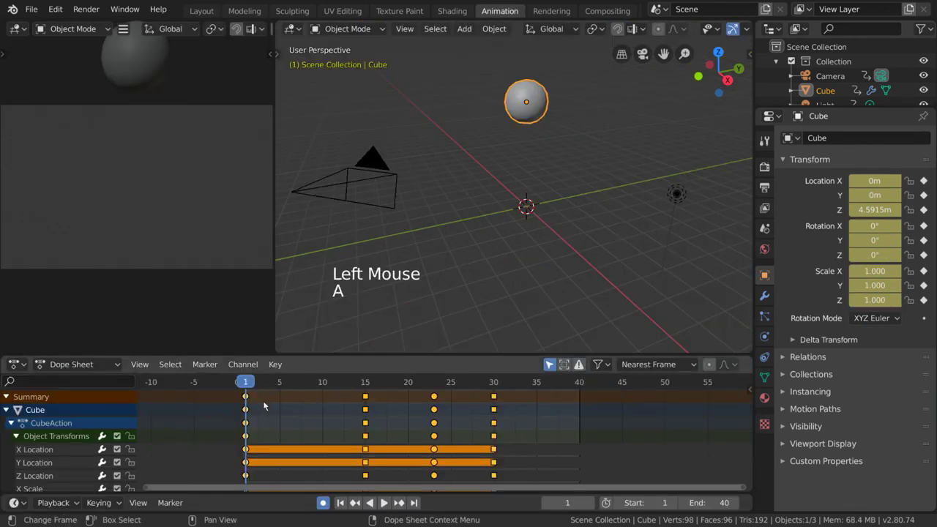
left_click(246, 399)
key("g")
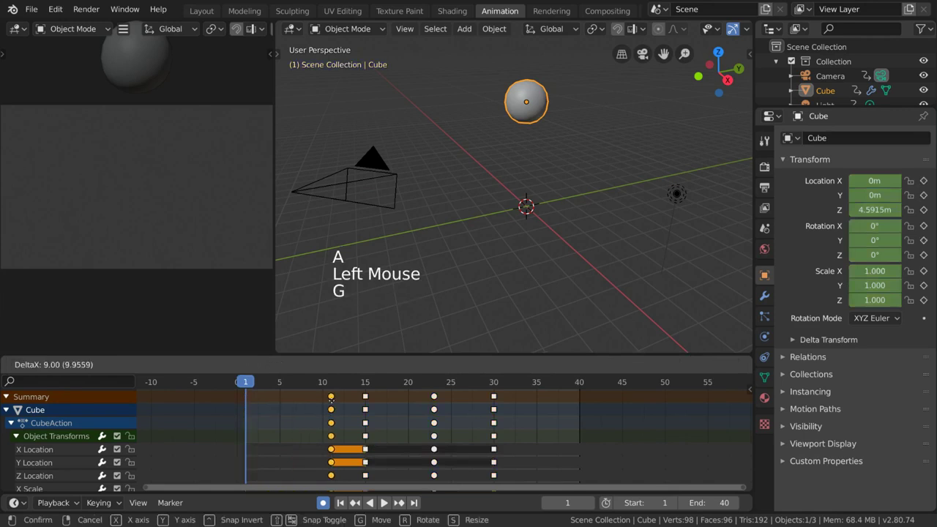
key("Escape")
Select all the keyframes and try moving and scaling them in time.
key("a")
key("g")
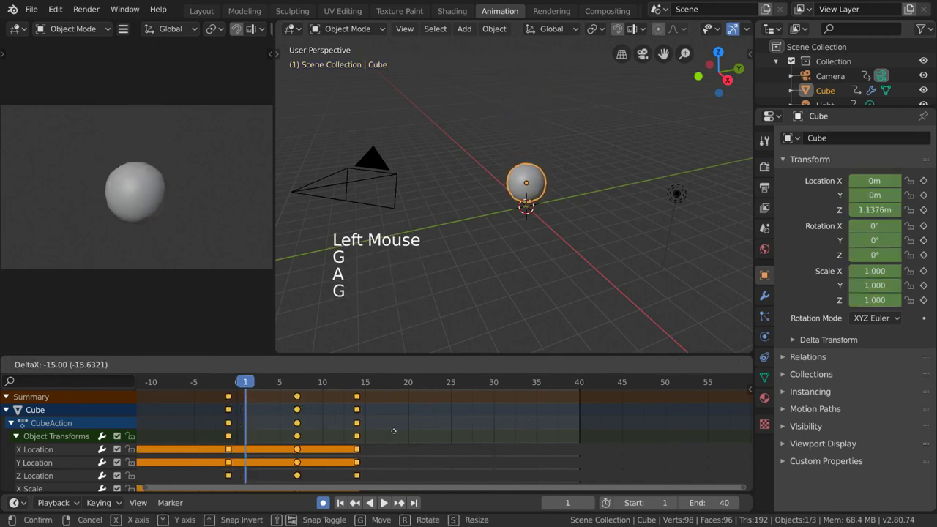
key("Escape")
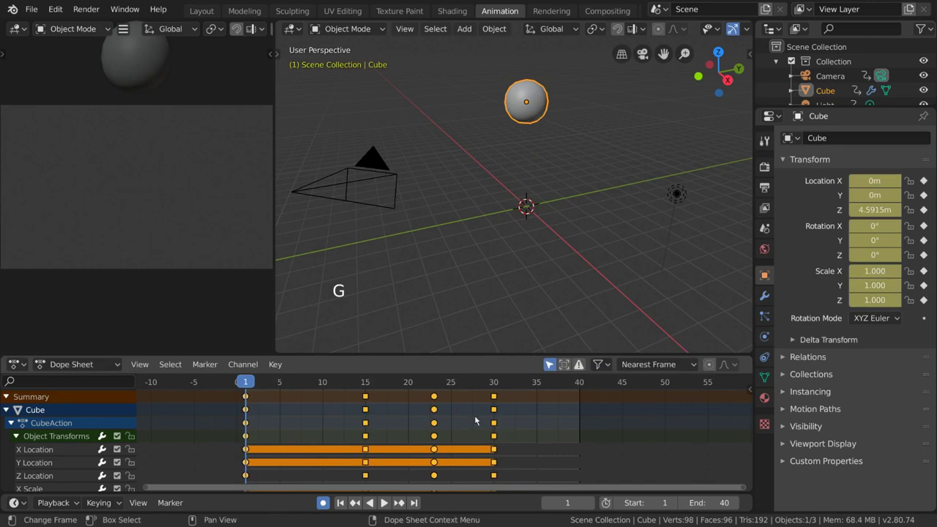
key("s")
key("Escape")
Set the current frame to 12 and try scaling all keyframes around it, as well as moving them.
left_click_drag(299, 390, 339, 385)
key("s")
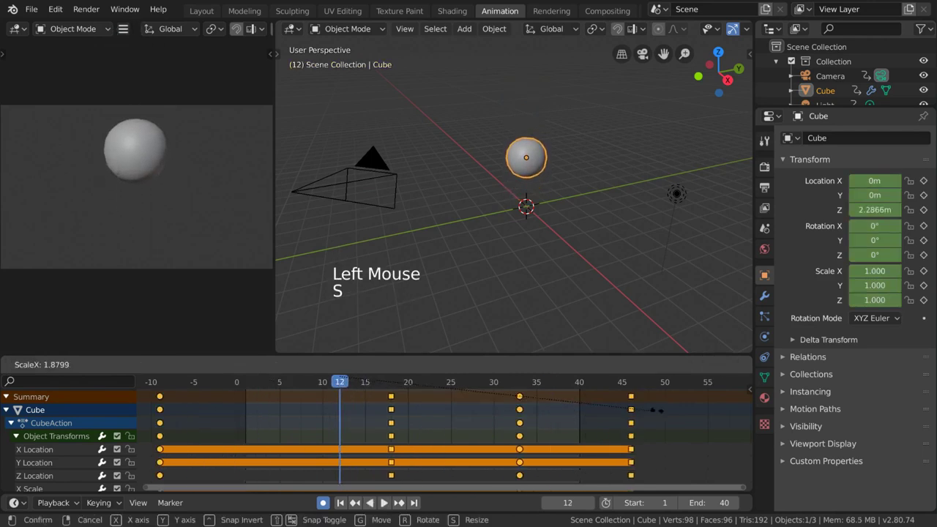
left_click(520, 417)
key("g")
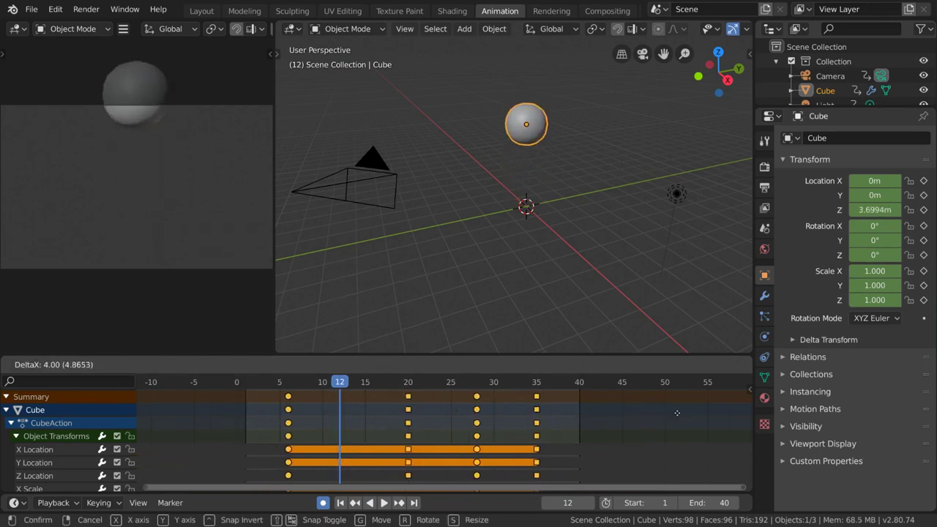
right_click(531, 432)
Play the animation to check the ball's stretched timing and look through the Dope Sheet commands.
left_click(384, 503)
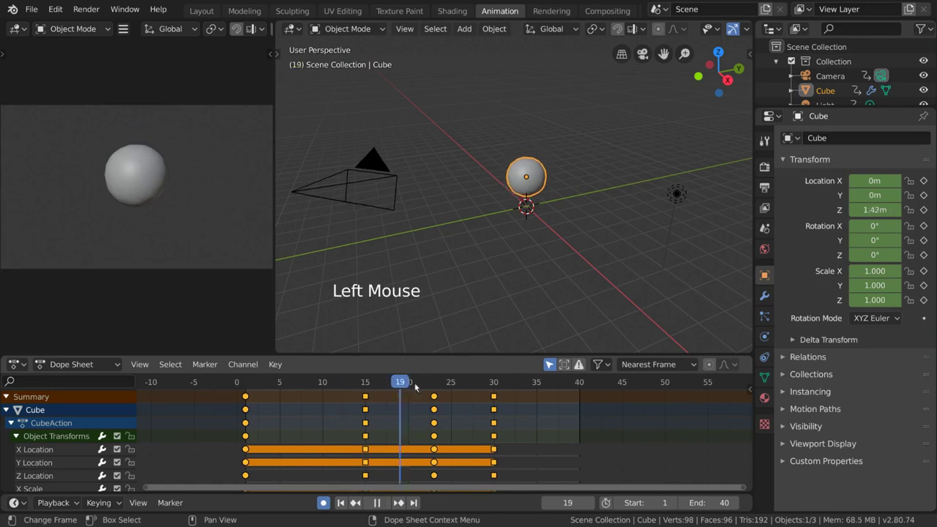
left_click(238, 370)
left_click(205, 366)
left_click(174, 369)
left_click(280, 370)
Scrub back to frame 12 and try moving the selected keyframes in time.
left_click_drag(427, 387, 339, 386)
key("g")
left_click(345, 419)
Deselect all keyframes, select individual keyframe columns in turn, and try moving the frame 30 column earlier.
key("alt+a")
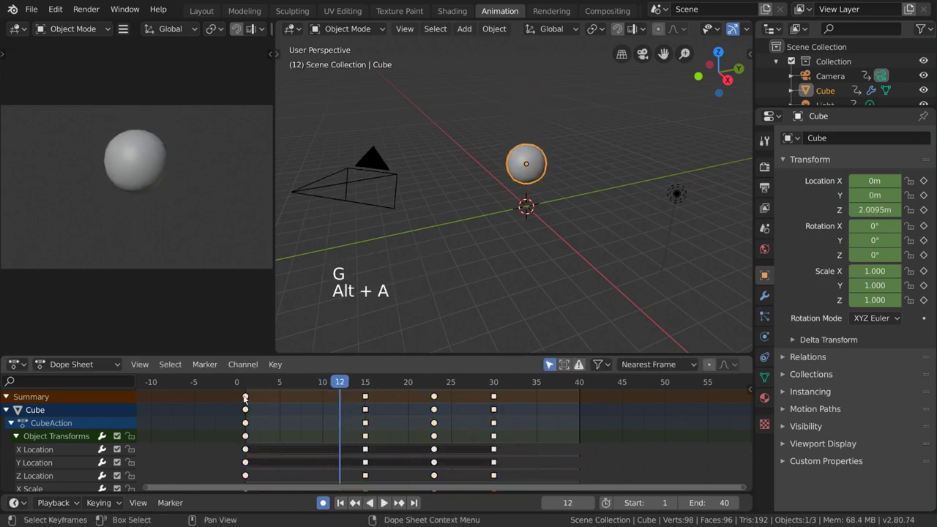
left_click(245, 399)
left_click(367, 459, "alt")
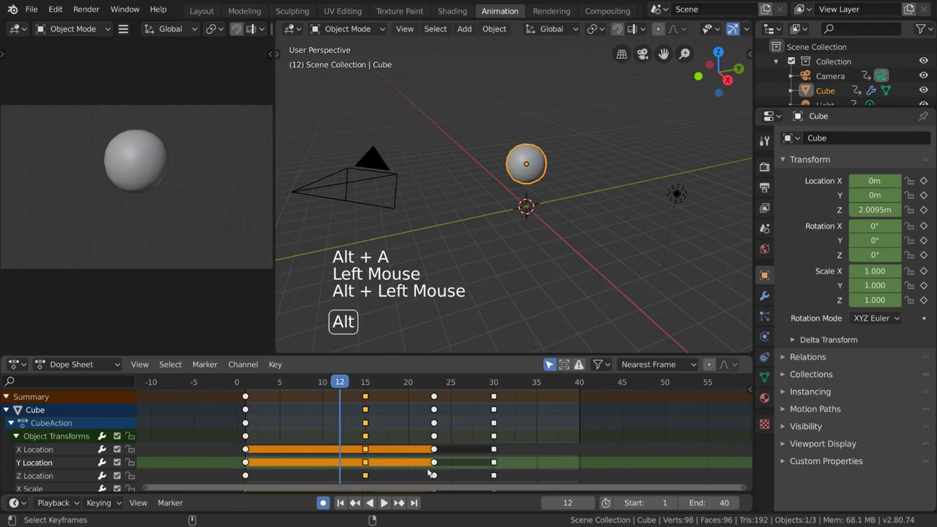
left_click(433, 474, "alt")
left_click(434, 410)
left_click(488, 403)
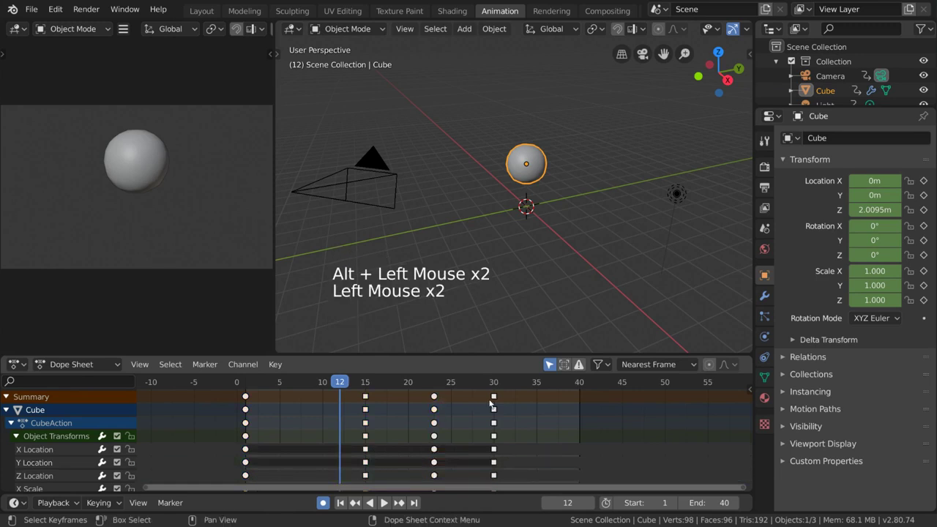
key("g")
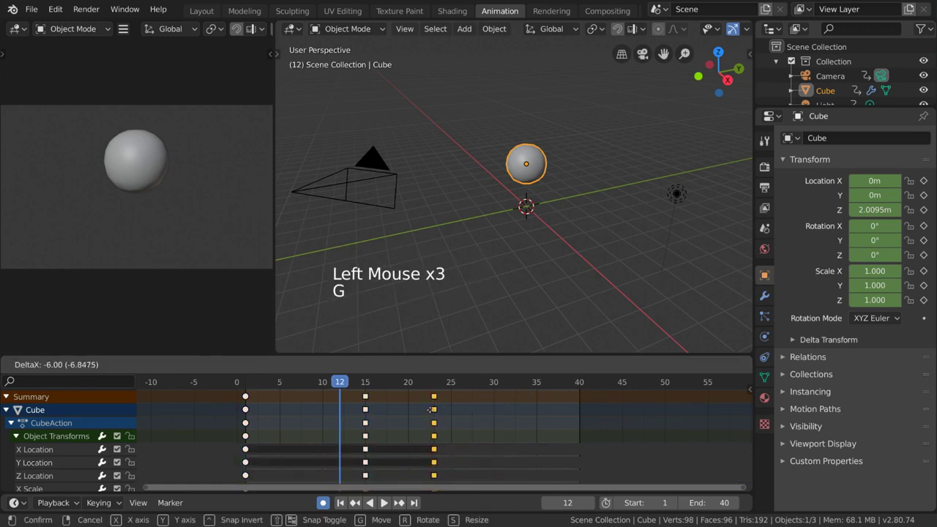
Select the frame 15 keyframe column and start Circle Select in the Dope Sheet.
left_click(368, 401)
left_click(170, 364)
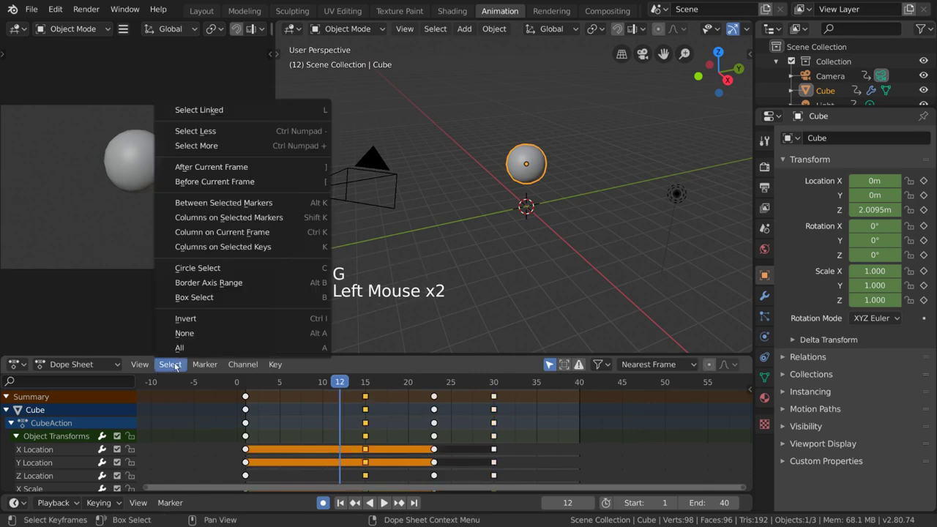
left_click(197, 267)
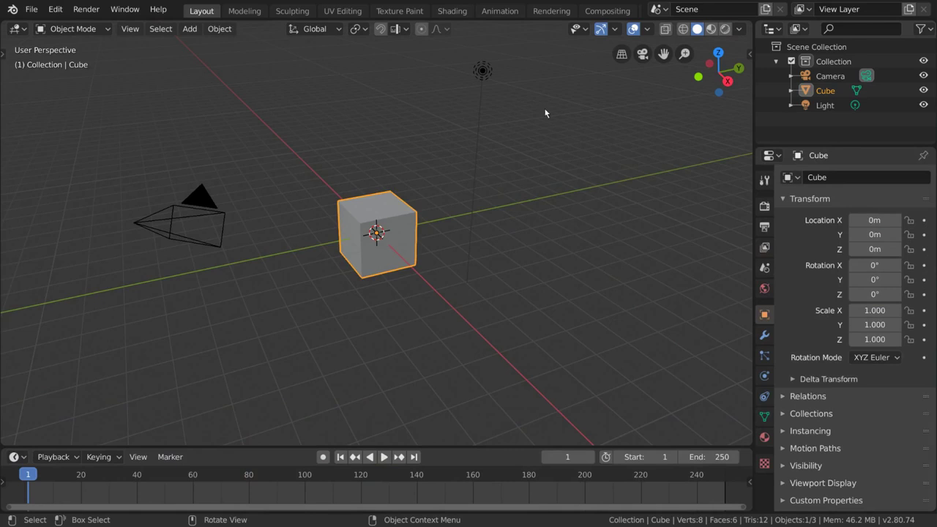
In the Animation workspace, add a level 2 subdivision to the default cube and shade it smooth.
left_click(494, 14)
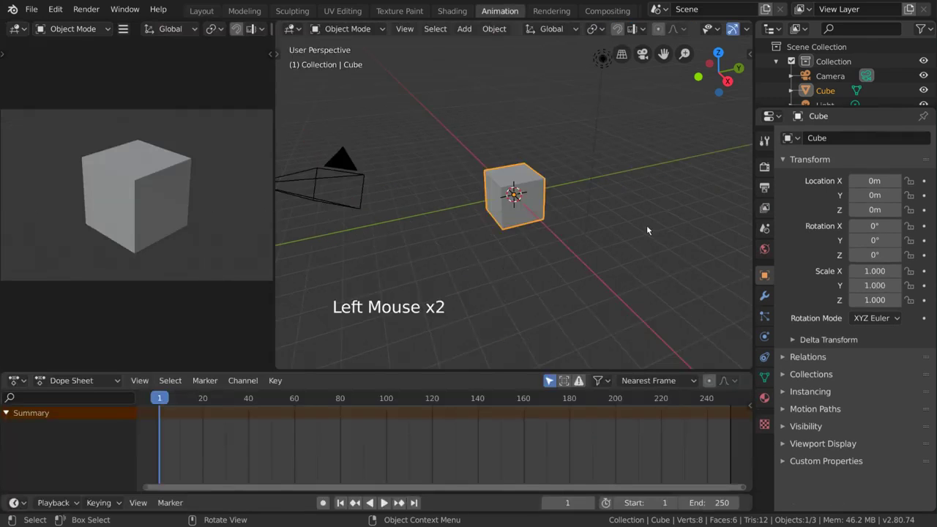
key("ctrl+2")
right_click(618, 218)
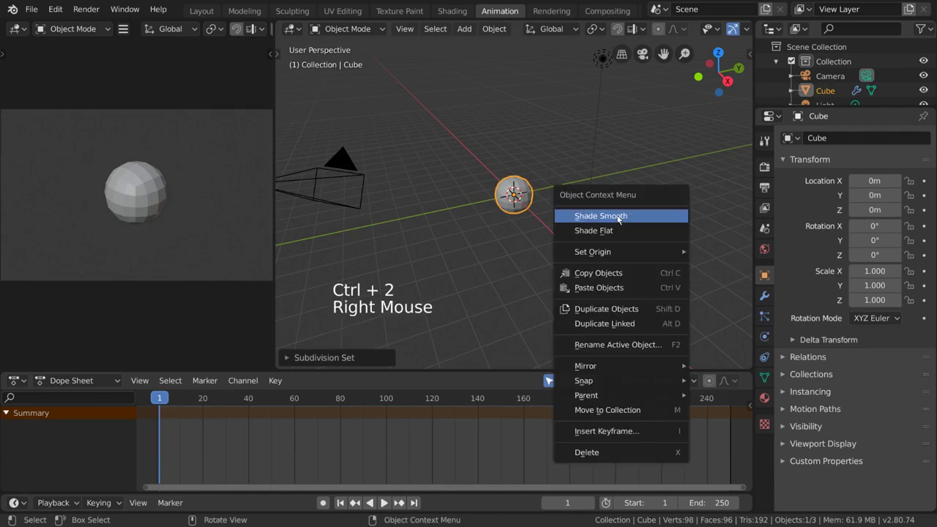
left_click(656, 218)
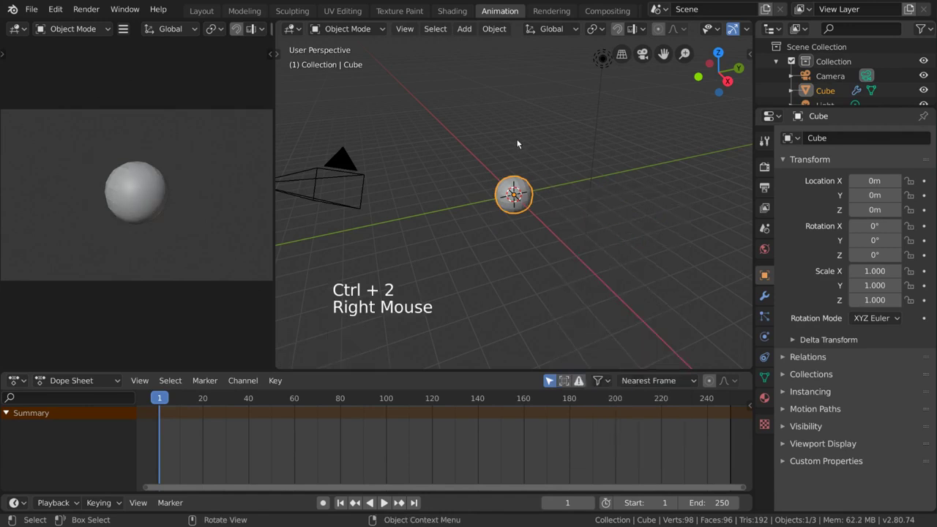
Enable auto keying and raise the ball along Z to about 4.59 m at frame 1.
left_click(323, 502)
key("g")
key("z")
left_click(548, 195)
At frame 10, clear the ball's location and raise it along Z to about 0.81 m.
scroll(545, 250, "down", 4, "alt")
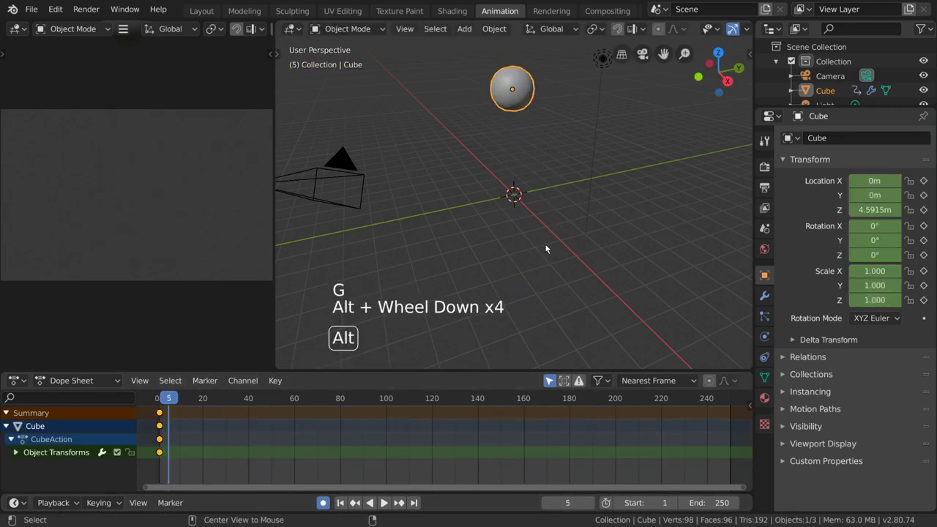
scroll(544, 246, "down", 3, "alt")
scroll(544, 246, "up", 2, "alt")
key("alt+g")
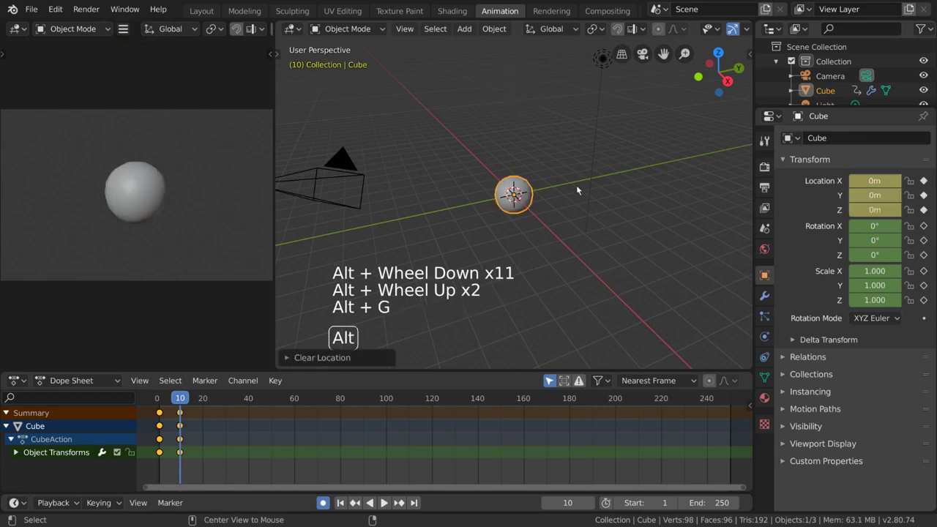
key("g")
key("g")
key("z")
left_click(568, 196)
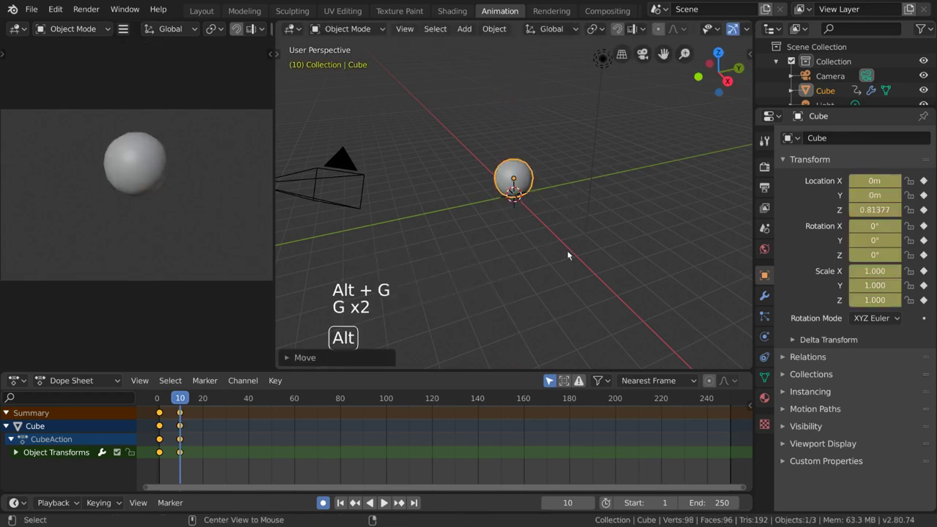
At frame 15, raise the ball along Z to about 1.70 m.
scroll(568, 255, "down", 3, "alt")
scroll(568, 256, "down", 1, "alt")
key("g")
key("z")
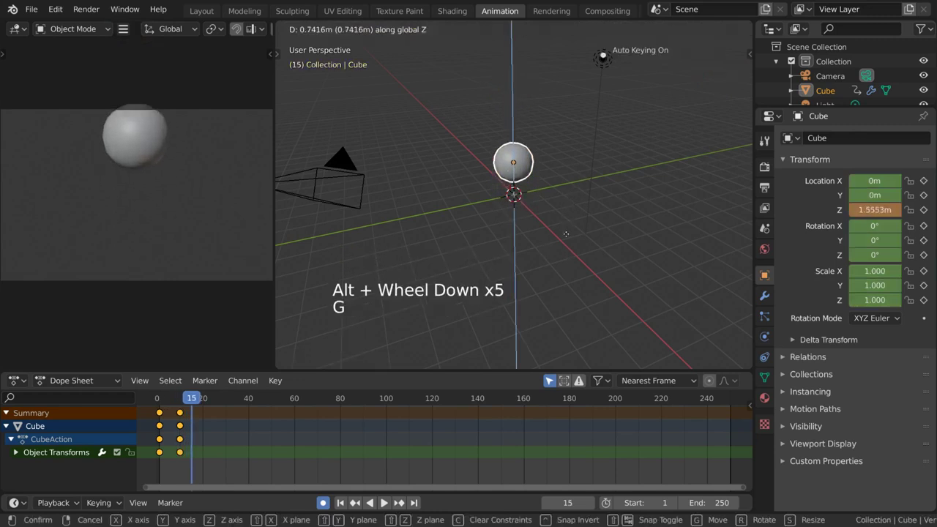
left_click(566, 230)
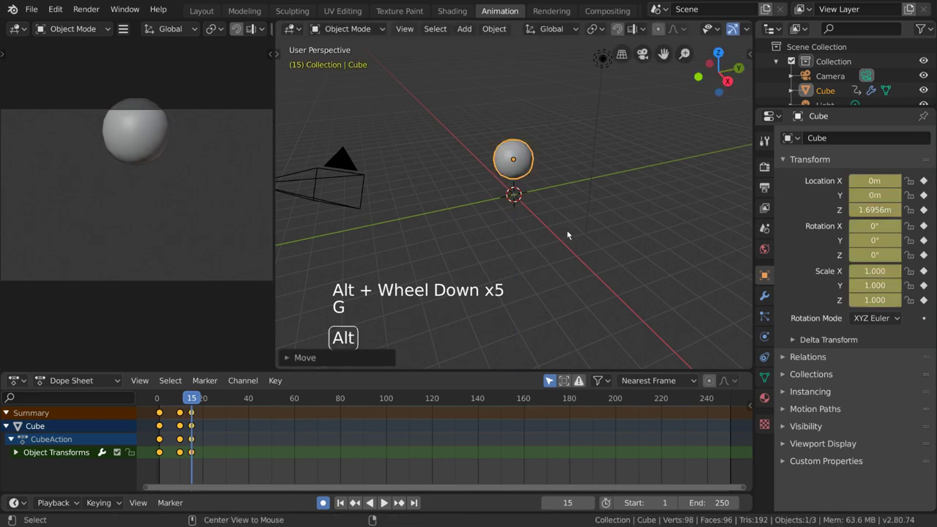
Duplicate the frame 10 keyframe to frame 20 and play the animation from the start.
left_click(191, 412)
key("shift+d")
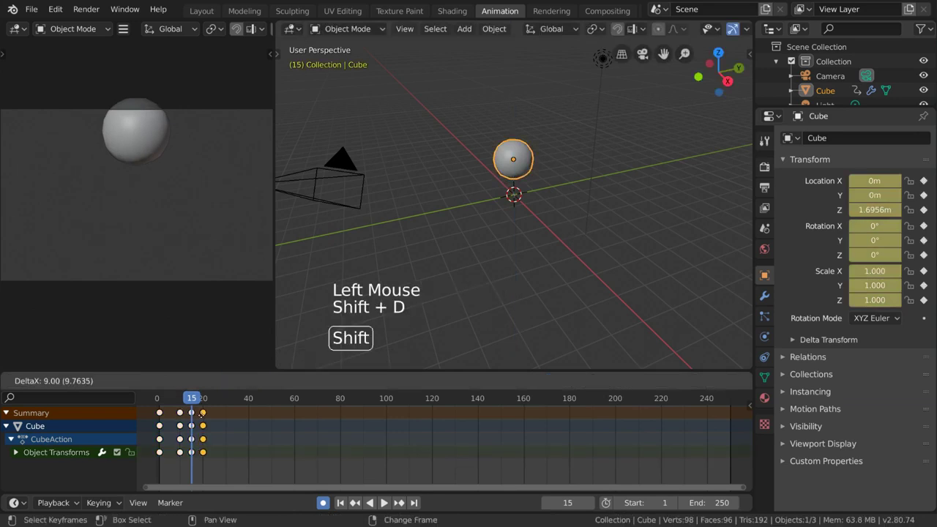
left_click(202, 418)
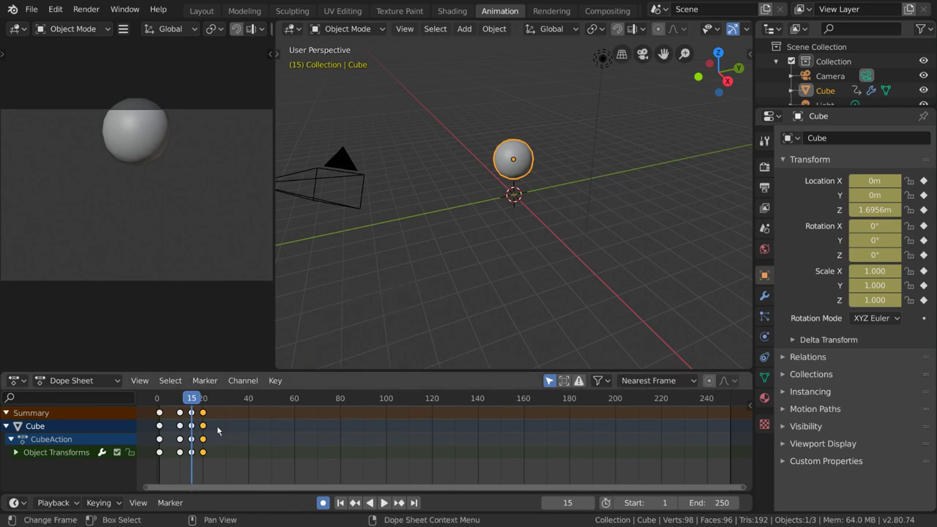
left_click(160, 398)
key("space")
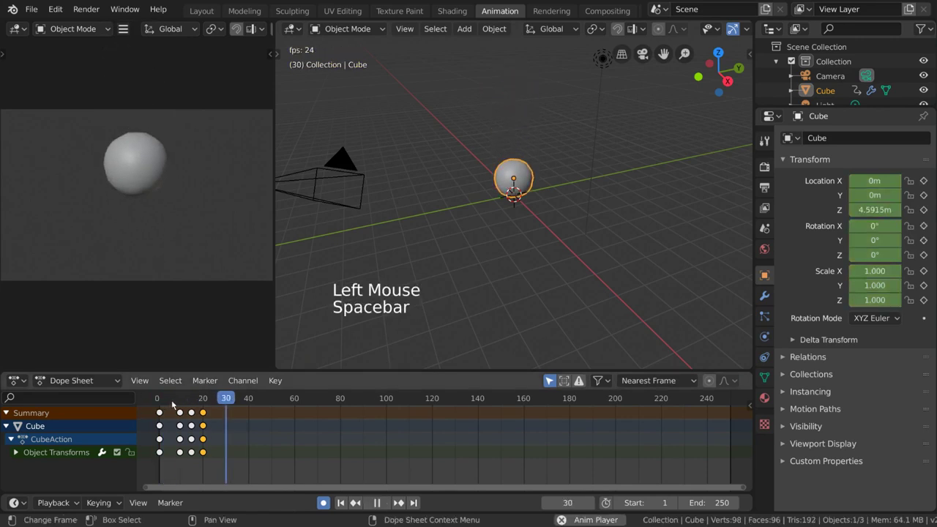
key("space")
Select the keyframes at frames 10 and 20 and set their handle type to Vector.
left_click(170, 399)
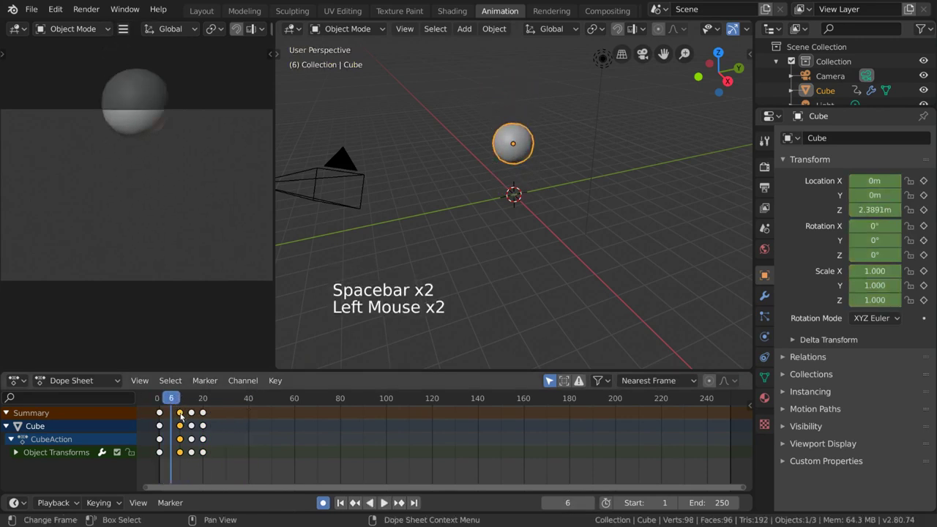
left_click(192, 413, "shift")
left_click_drag(195, 399, 230, 407)
right_click(292, 435)
mouse_move(344, 411)
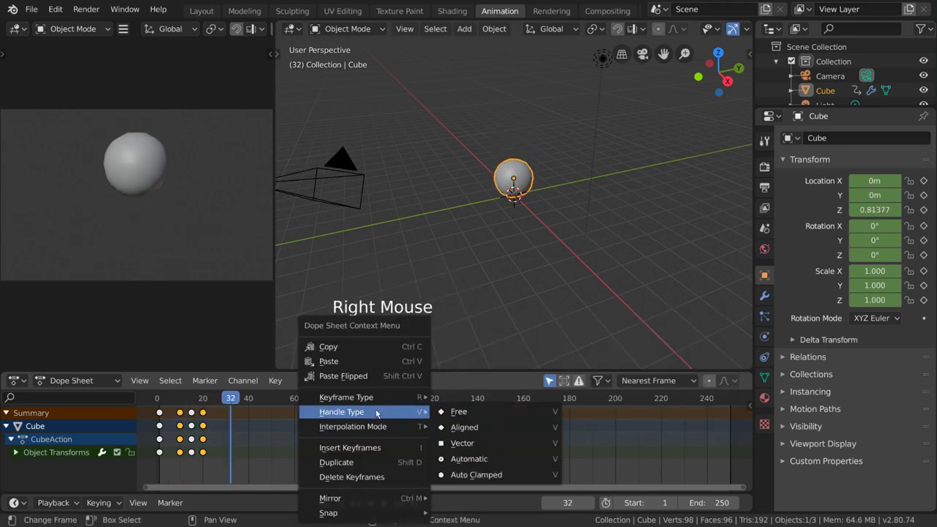
left_click(467, 442)
Play the animation from frame 0 and set the end frame to 40.
left_click(143, 397)
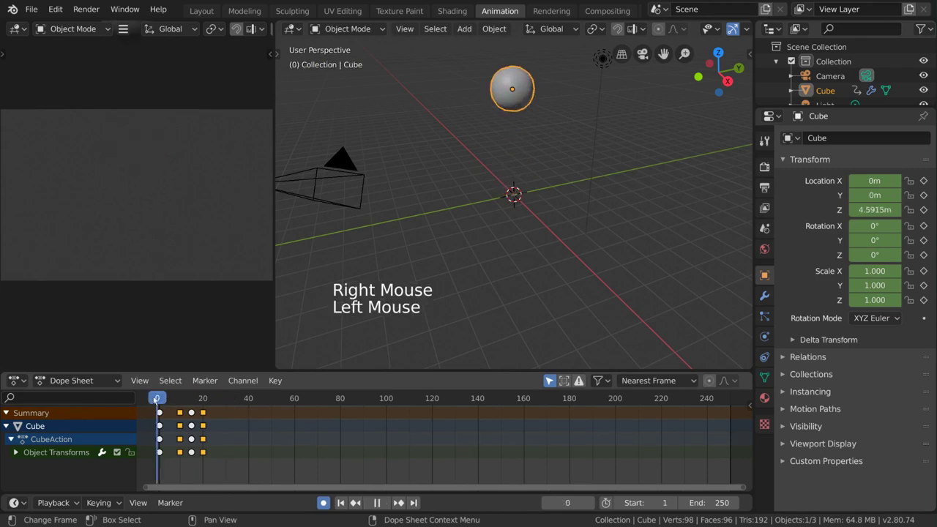
key("space")
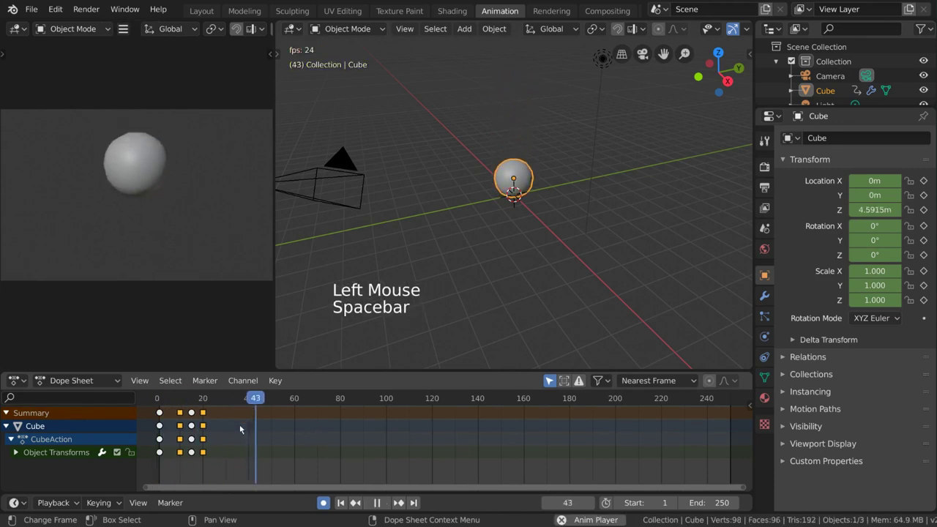
left_click_drag(706, 502, 698, 468)
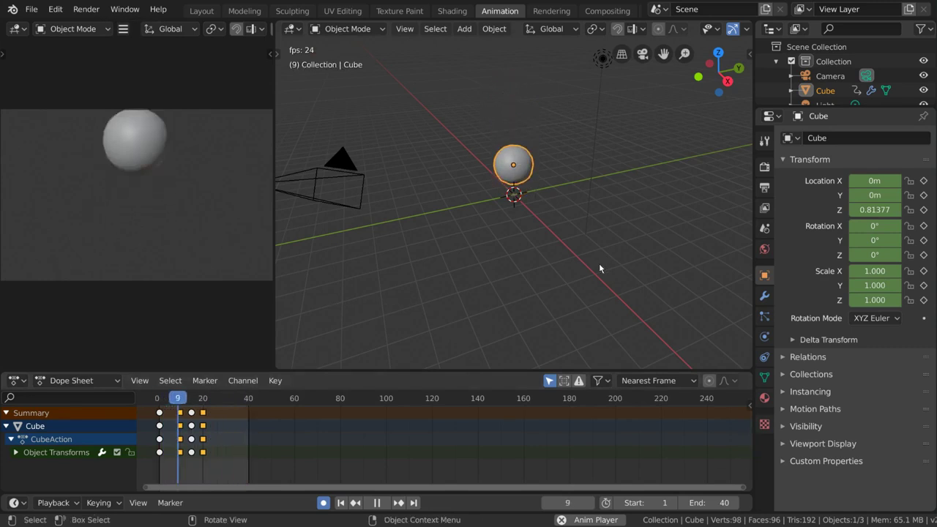
Clear the keyframe selection, then select the keyframes at frames 1 and 15 together.
middle_click_drag(235, 447, 442, 456)
scroll(414, 442, "up", 5)
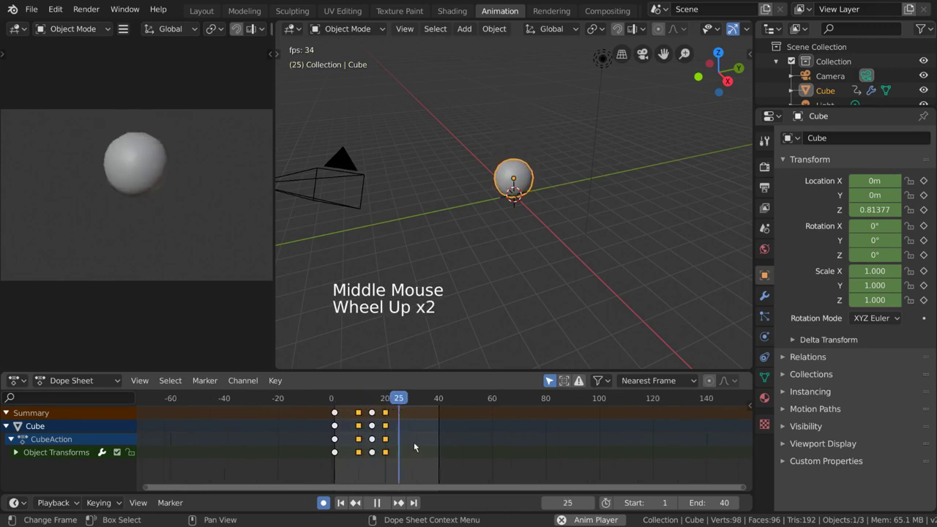
scroll(435, 439, "up", 1)
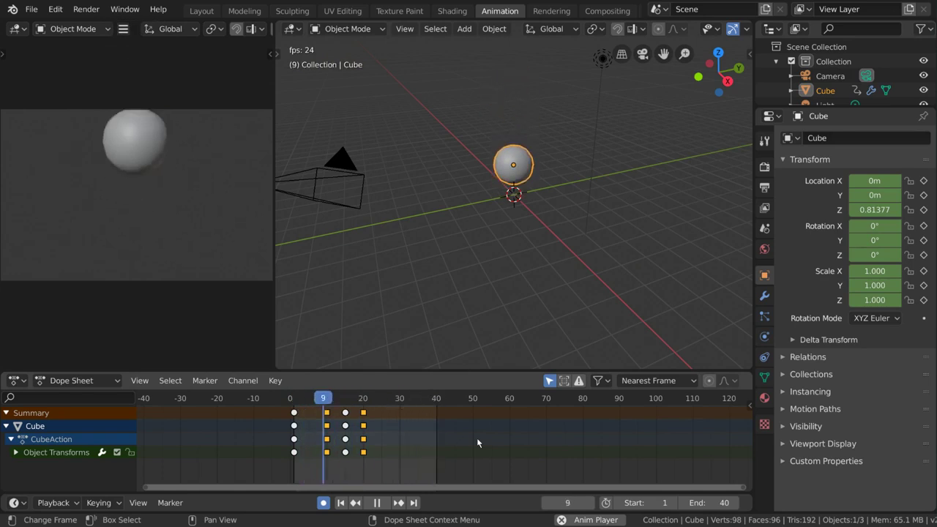
scroll(424, 441, "up", 5)
middle_click_drag(421, 442, 501, 450)
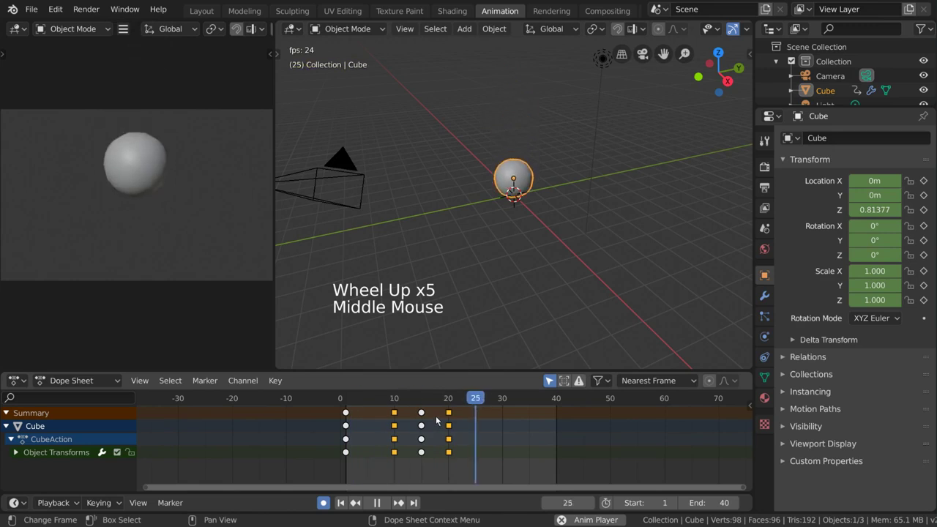
key("a")
left_click(422, 415)
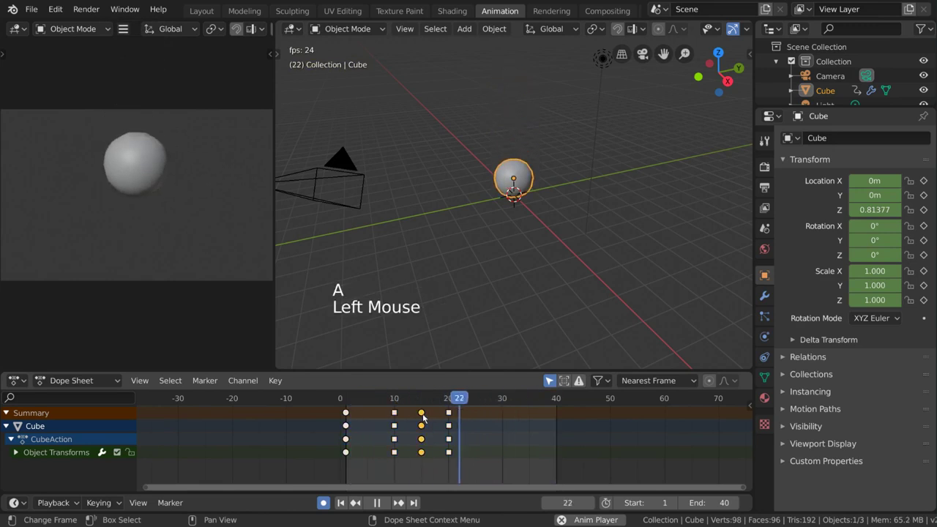
double_click(343, 414)
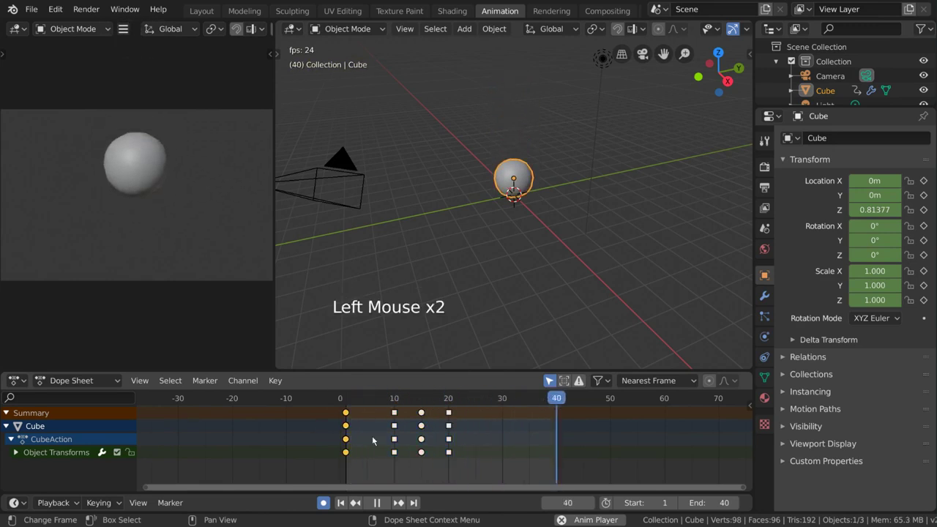
left_click(421, 414, "shift")
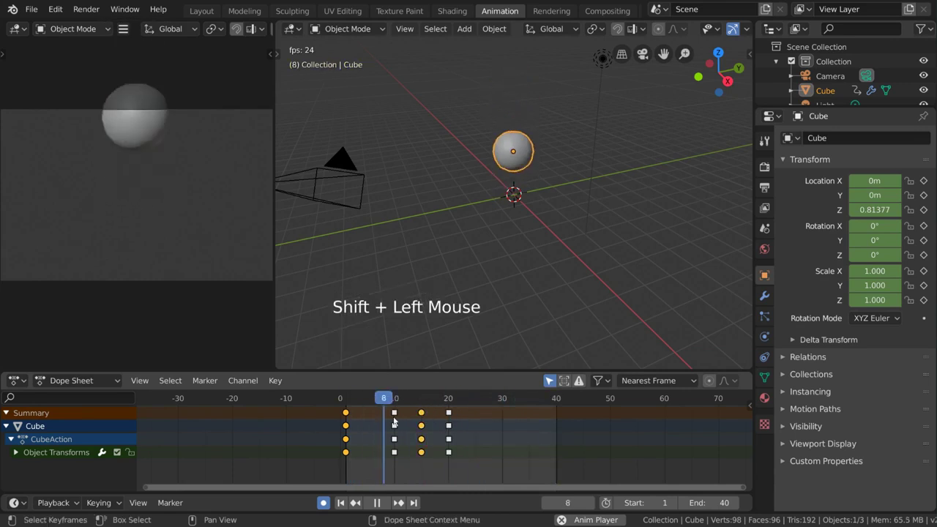
Select only the frame 1 keyframe and set its interpolation mode to Bezier.
left_click(345, 439)
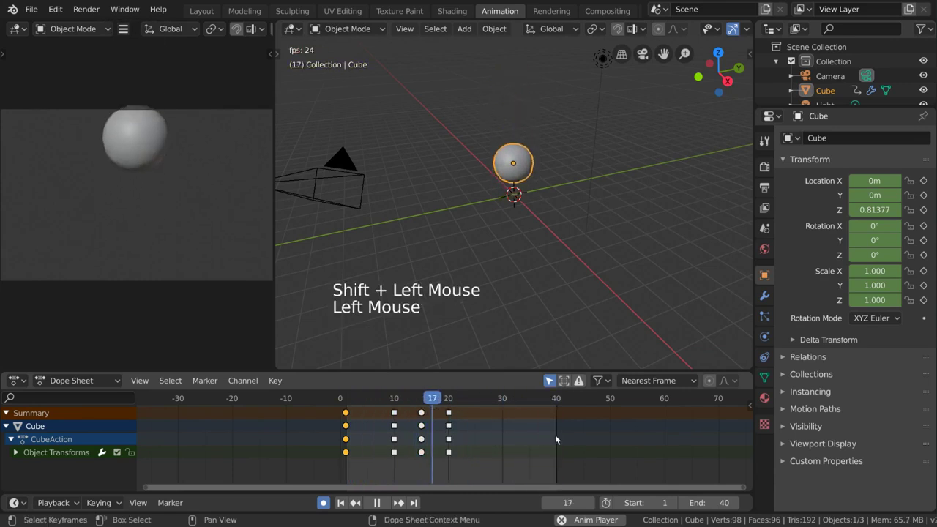
right_click(516, 447)
mouse_move(571, 411)
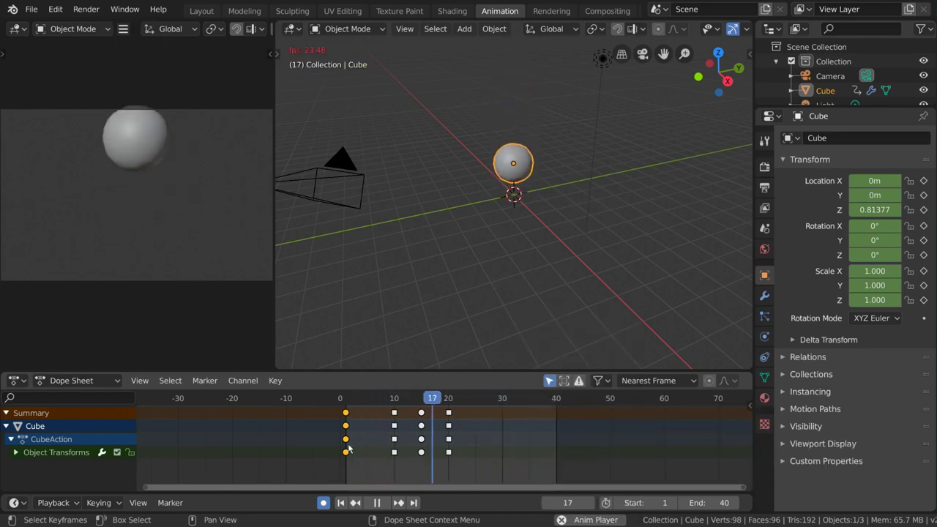
key("t")
left_click(525, 432)
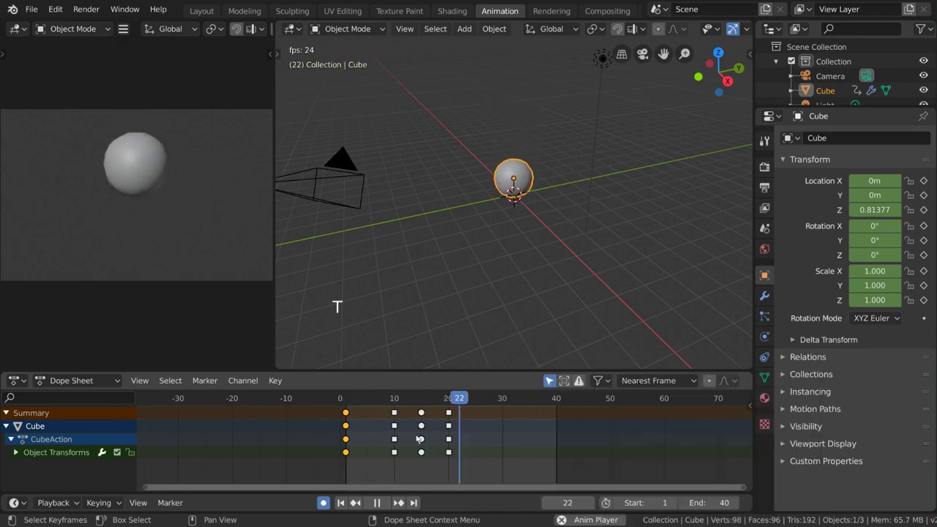
right_click(554, 432)
mouse_move(626, 426)
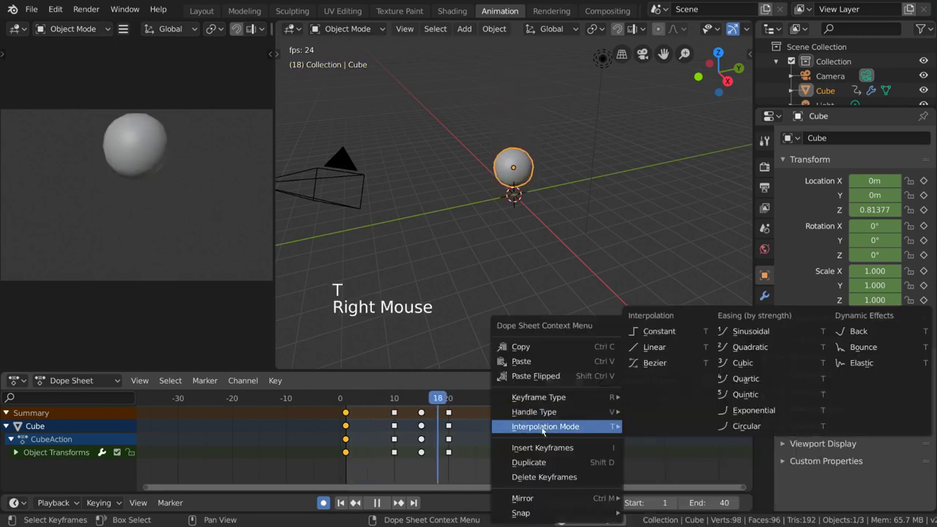
left_click(689, 365)
Set the interpolation mode of all keyframes to Constant, stop playback and scrub the timeline to frame 31.
key("a")
right_click(567, 441)
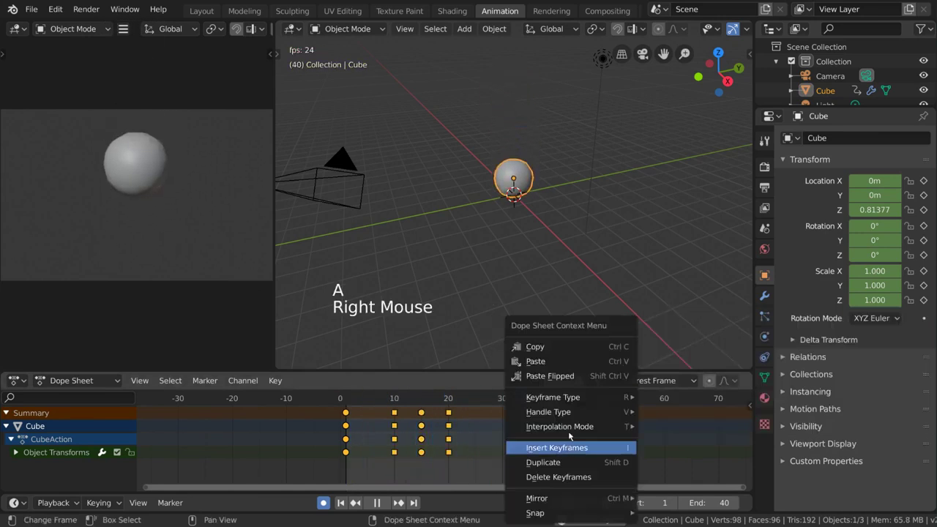
mouse_move(583, 429)
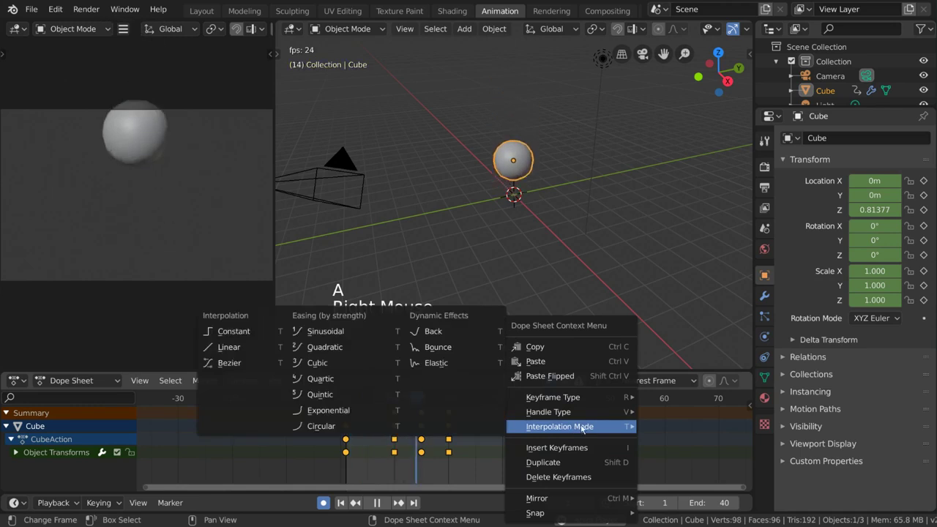
left_click(257, 336)
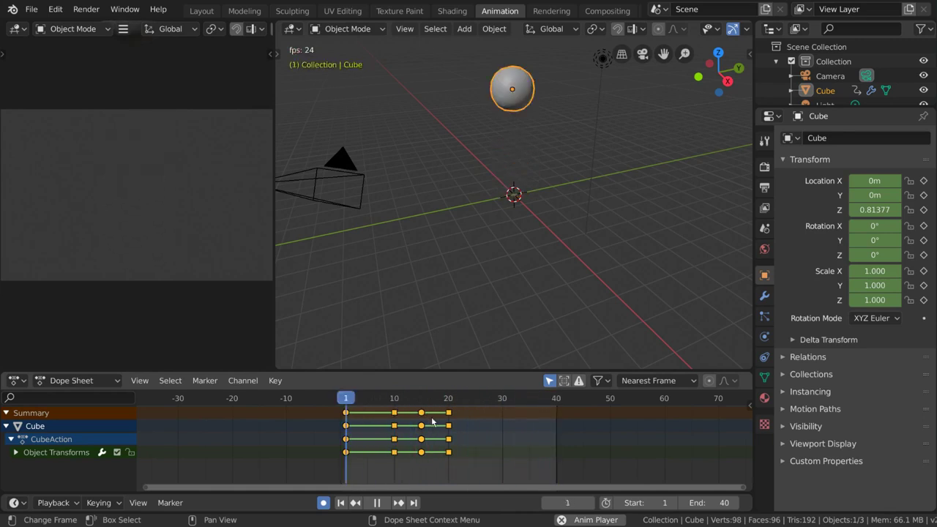
key("space")
left_click_drag(410, 399, 508, 406)
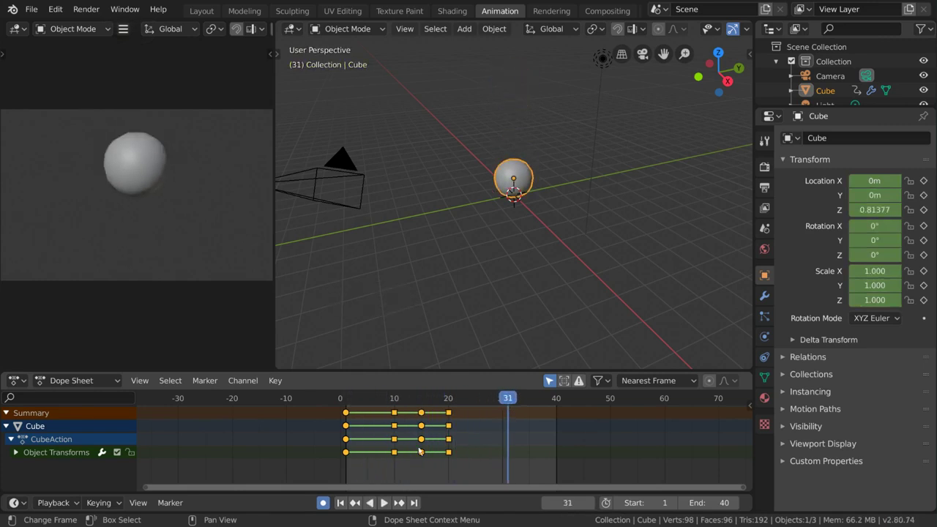
Switch only the frame 1 keyframe to Bezier interpolation and play the animation to check the motion.
left_click(349, 415)
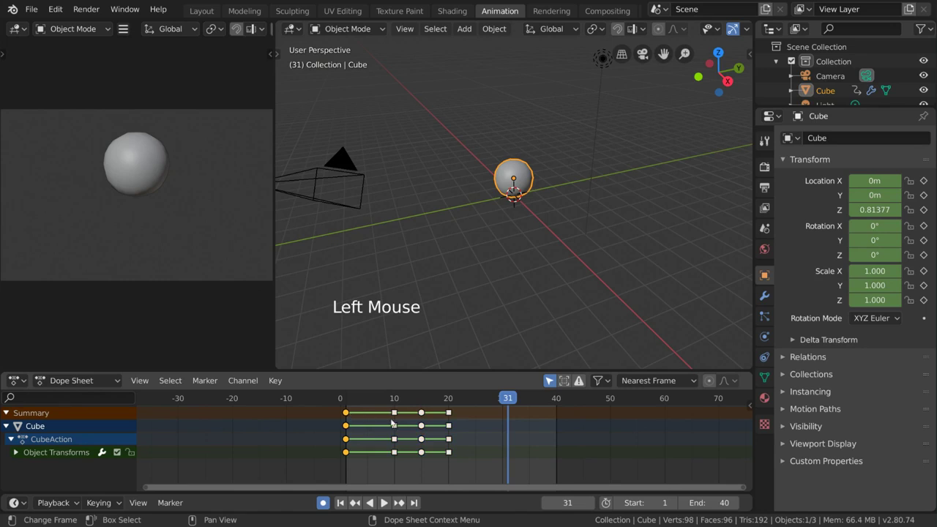
right_click(495, 442)
mouse_move(529, 432)
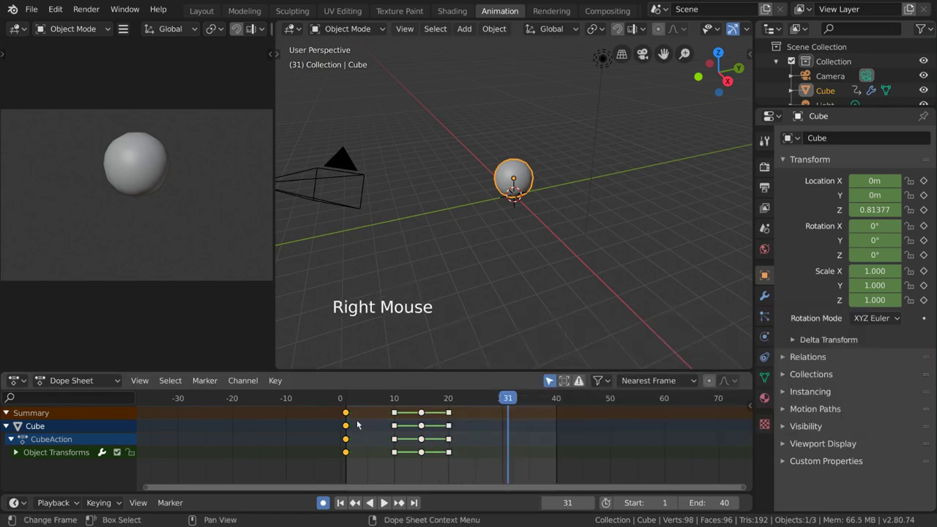
left_click(399, 400)
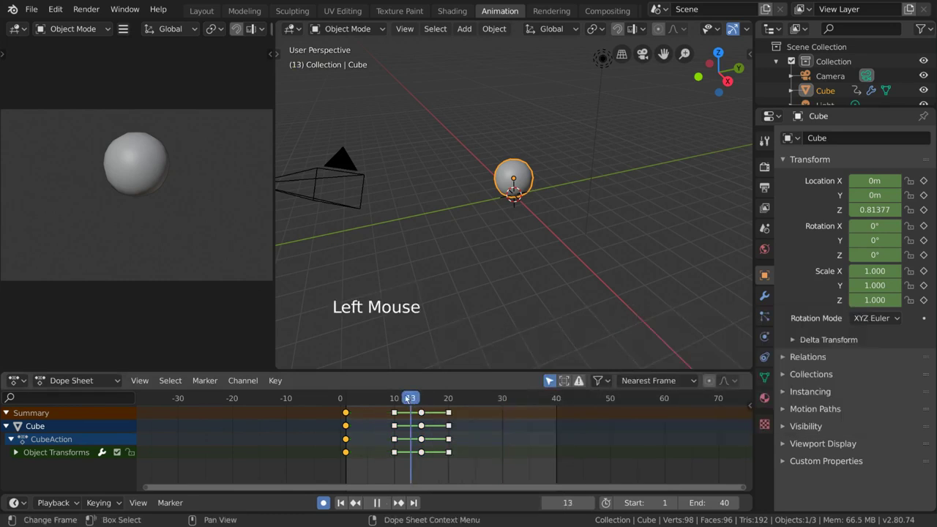
key("space")
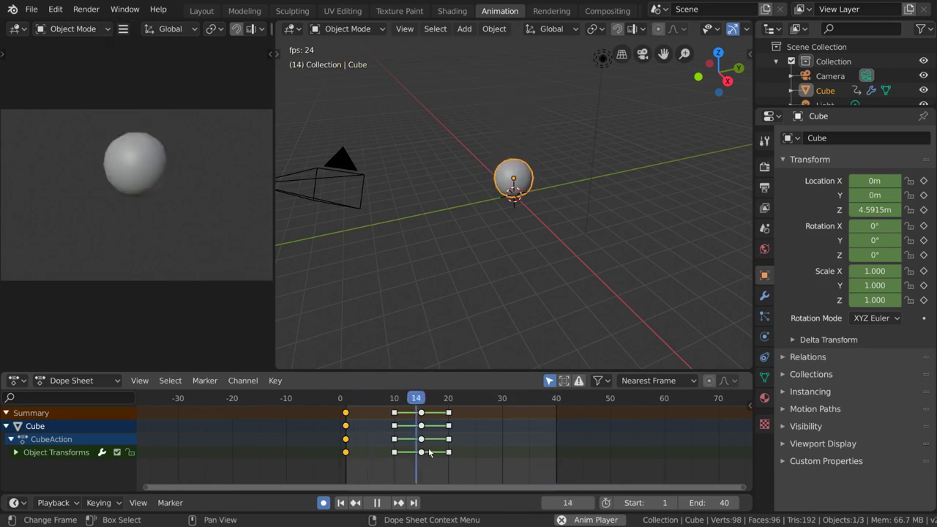
key("space")
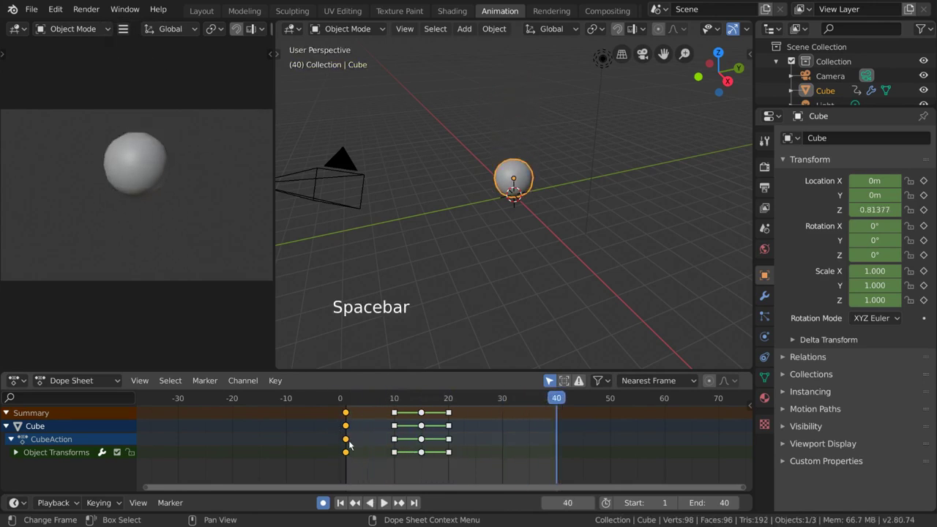
Expand the Object Transforms group and enlarge the Dope Sheet area so all its channels fit.
middle_click(45, 439)
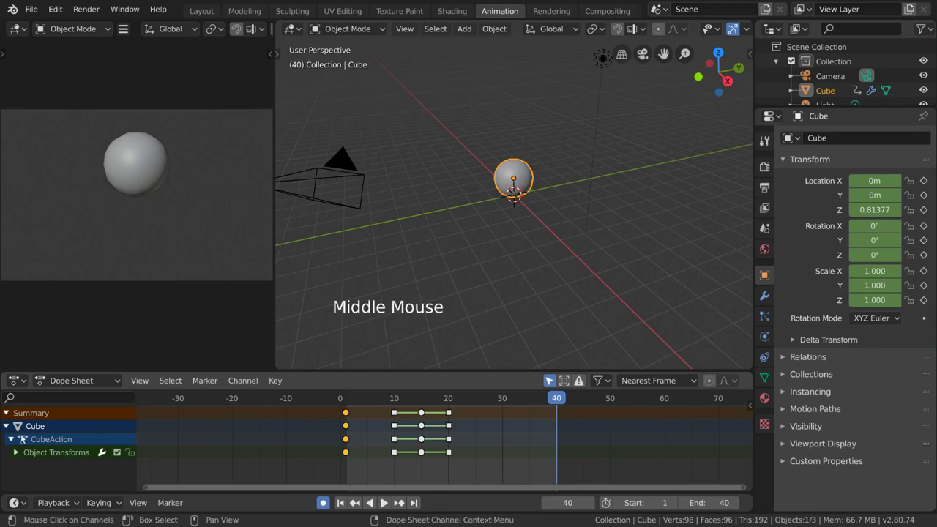
left_click(20, 454)
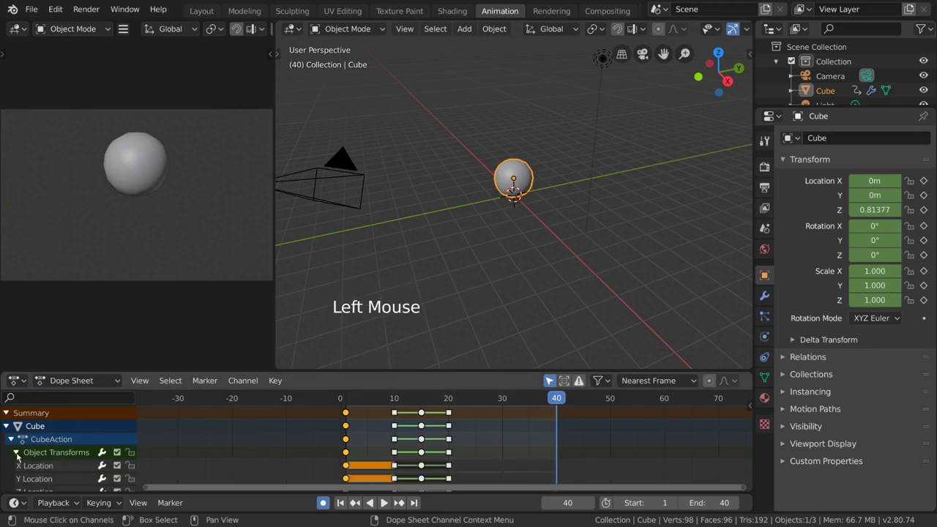
scroll(51, 437, "down", 9)
scroll(51, 436, "down", 2)
scroll(292, 427, "up", 2)
scroll(100, 449, "up", 7)
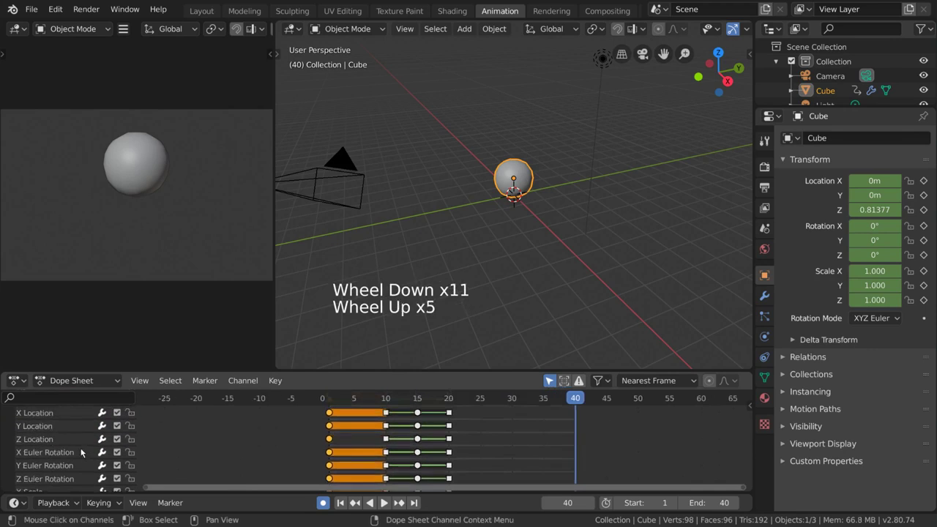
left_click_drag(370, 370, 370, 239)
Select the X Location channel, the Z Euler Rotation channel and the Object Transforms group in turn.
left_click(55, 336)
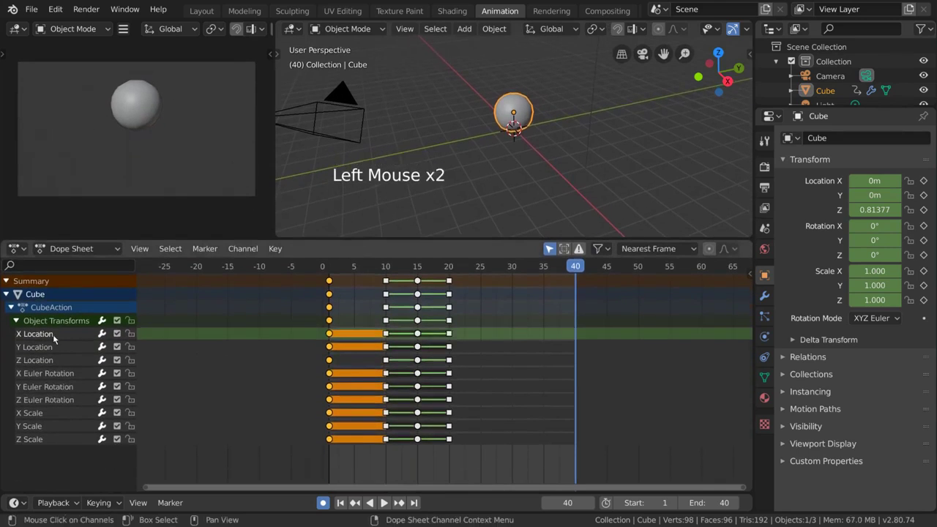
left_click(43, 401)
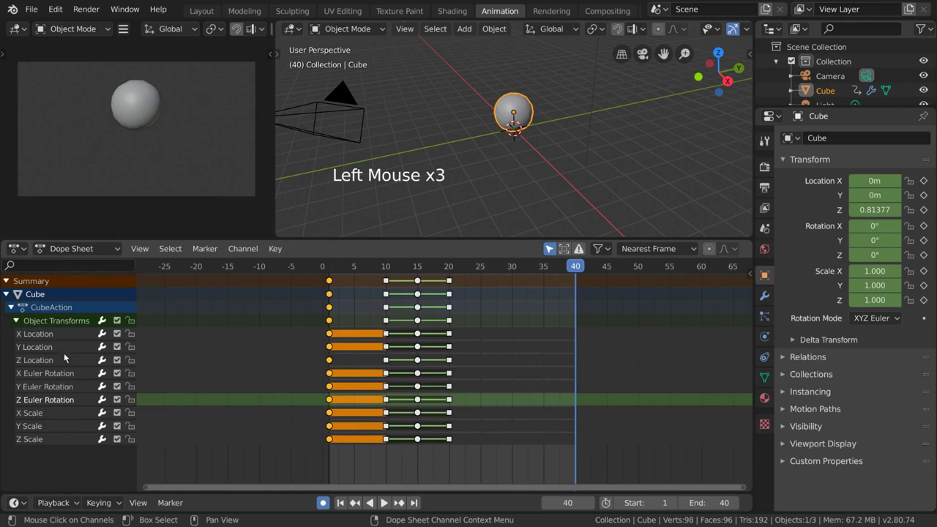
left_click(88, 321)
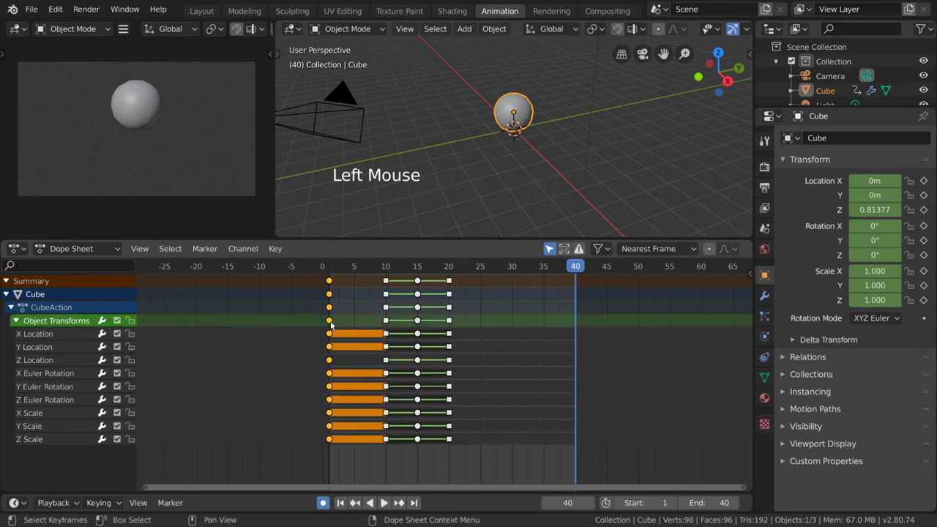
Select the frame 1 keyframes of the group and individual channels in turn, ending with X Scale.
left_click(330, 324)
left_click(329, 335)
left_click(329, 320)
left_click(329, 347)
left_click(330, 360)
left_click(330, 373)
left_click(329, 320)
left_click(329, 399)
left_click(329, 412)
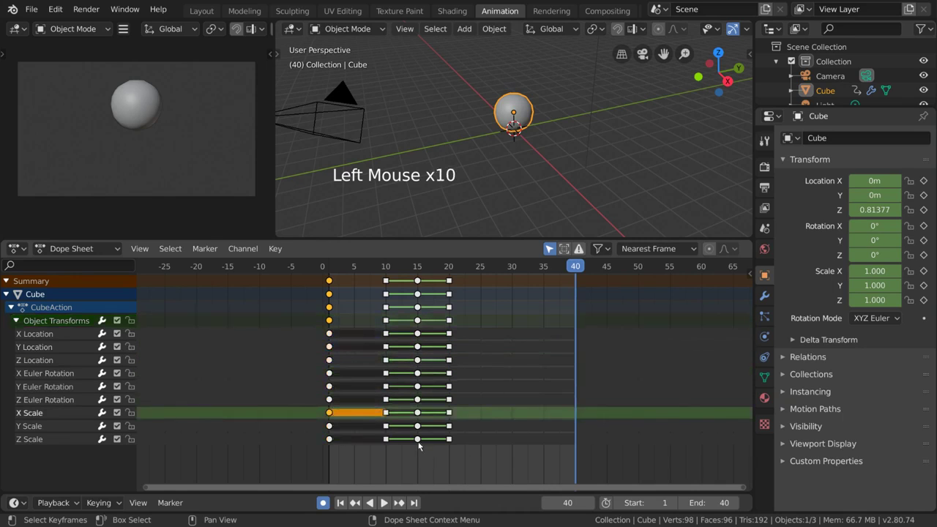
key("alt")
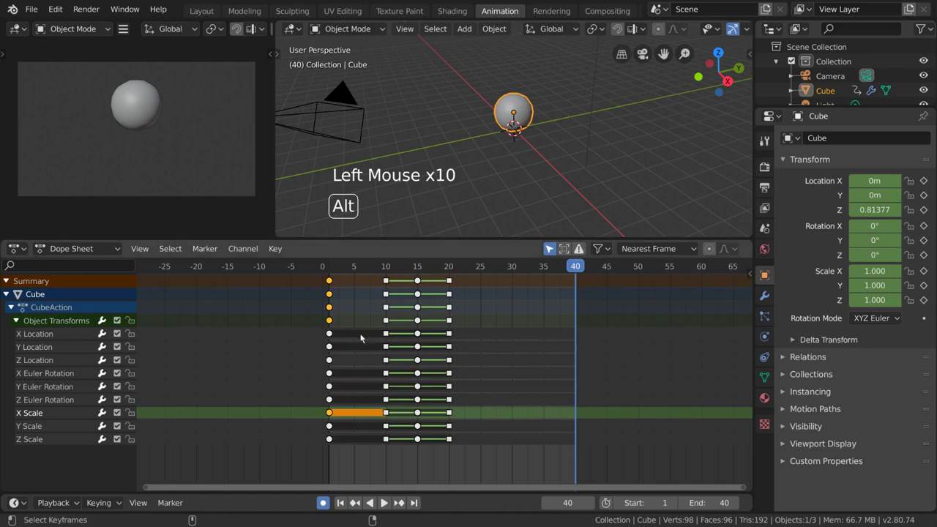
Select whole columns of keyframes across all channels in turn, including those at frames 1, 15, 10 and 20.
left_click(330, 373, "alt")
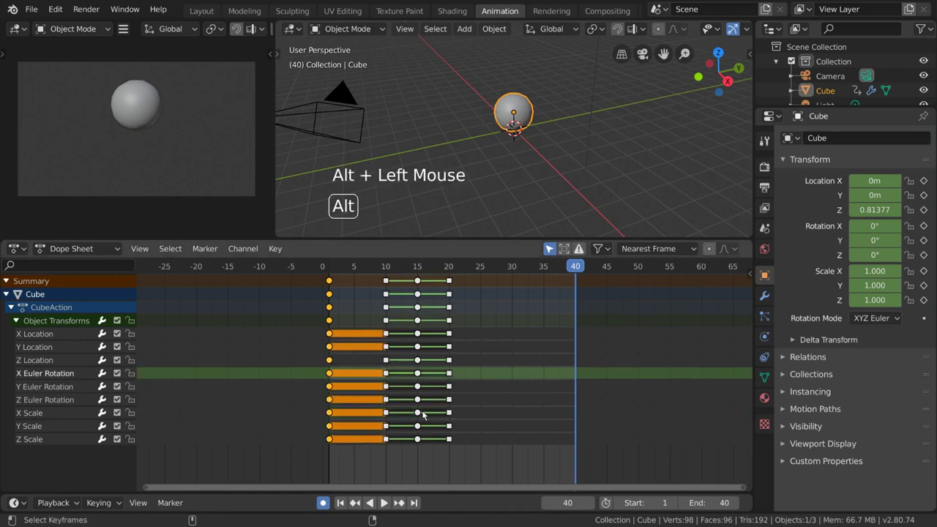
left_click(418, 413, "alt")
left_click(386, 333, "alt")
left_click(450, 413, "alt")
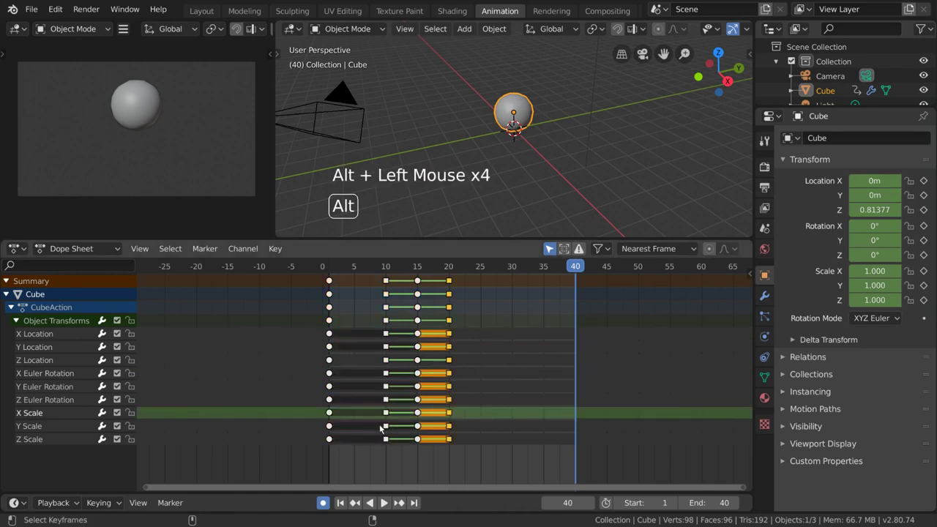
left_click(384, 428, "alt")
left_click(442, 346, "alt")
Select single frame 20 keyframes on individual channels, such as Z Euler Rotation, finishing on the Z Location channel with no keyframe selected.
left_click(439, 410)
left_click(447, 428)
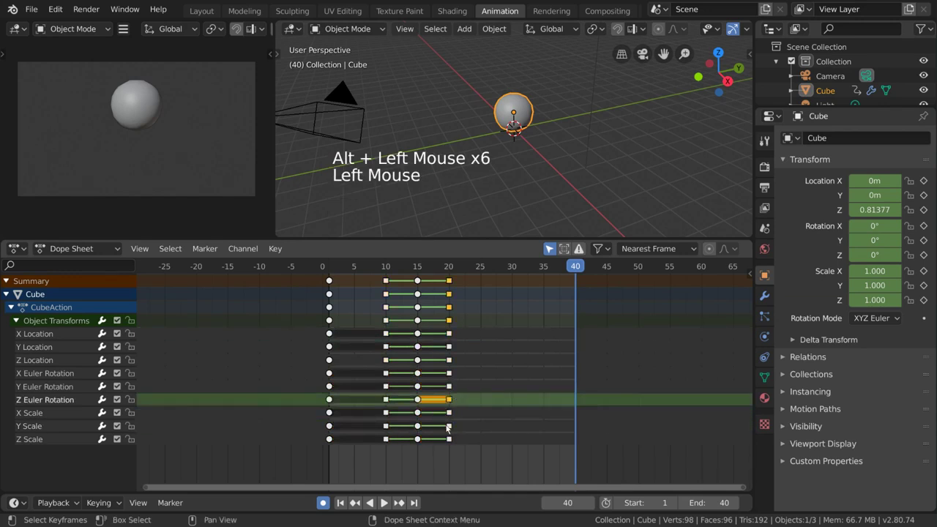
left_click(445, 365)
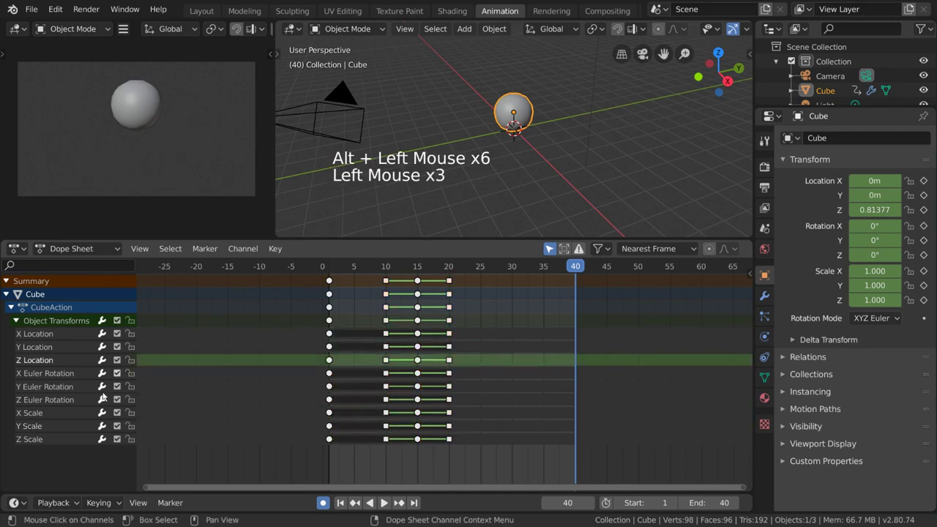
Group the X, Y and Z Euler Rotation channels into a new channel group named Rotation.
left_click(59, 373)
left_click(61, 386, "shift")
left_click(61, 401, "shift")
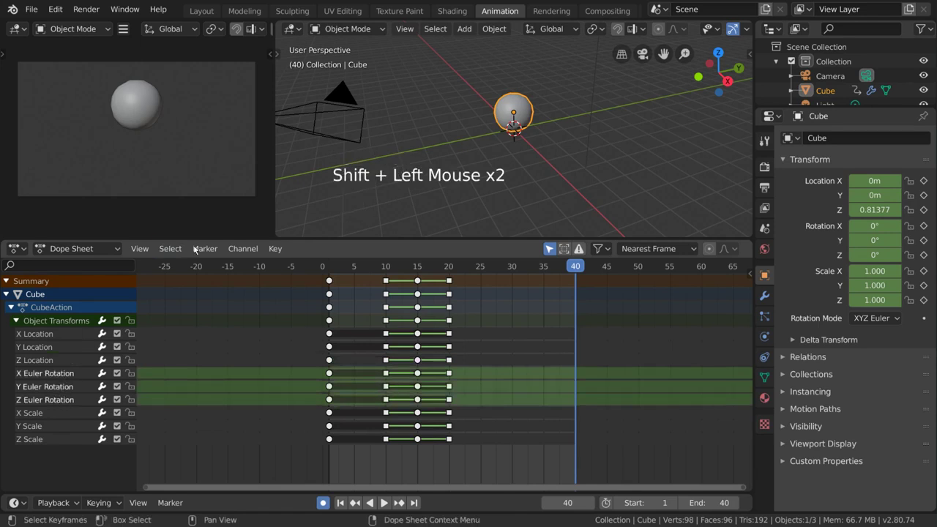
left_click(243, 249)
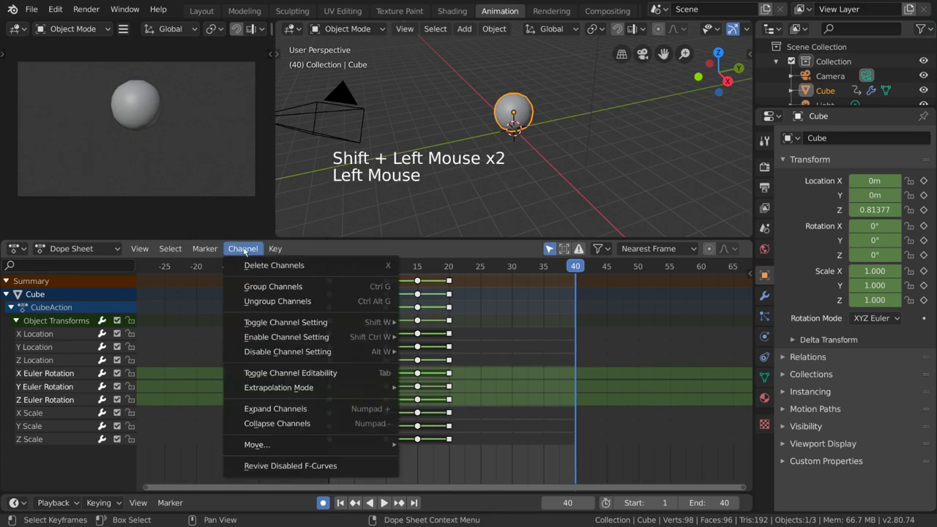
left_click(328, 286)
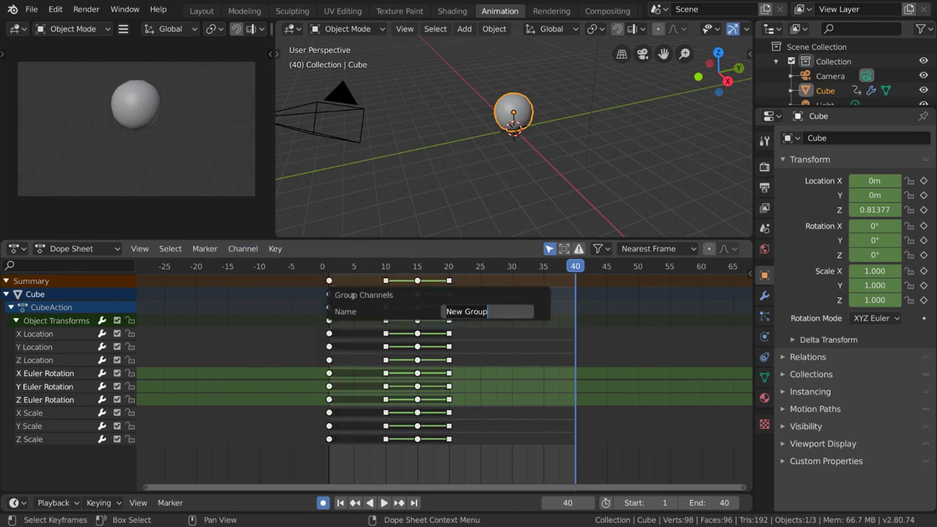
type("Rotation")
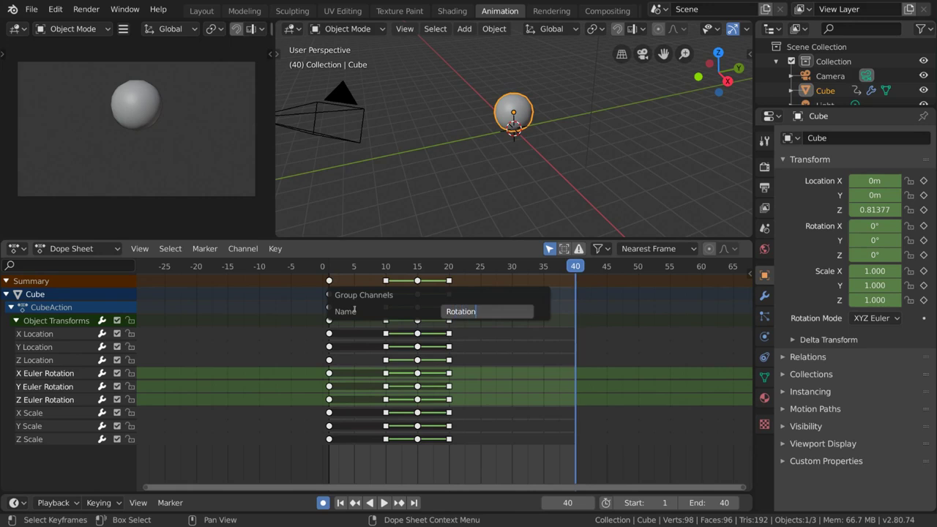
key("Return")
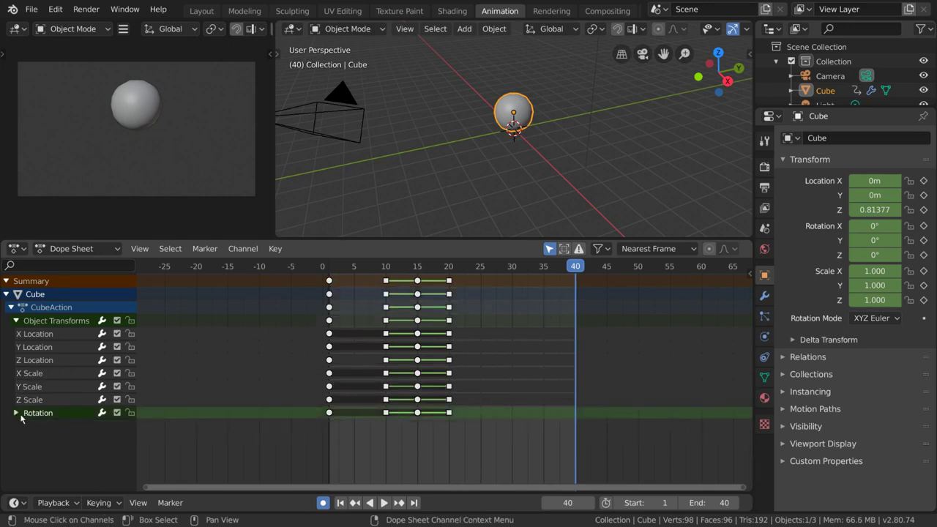
Toggle the new Rotation group open and closed, leaving it expanded to show its Euler rotation channels.
left_click(17, 415)
left_click(17, 414)
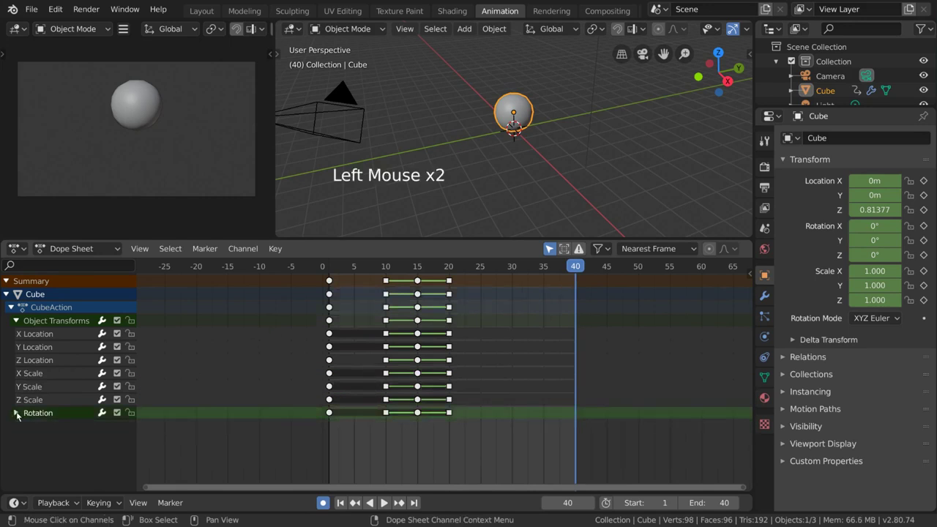
left_click(17, 413)
left_click(17, 414)
left_click(15, 413)
Ungroup the X Euler Rotation and Z Euler Rotation channels from the Rotation group.
left_click(50, 428)
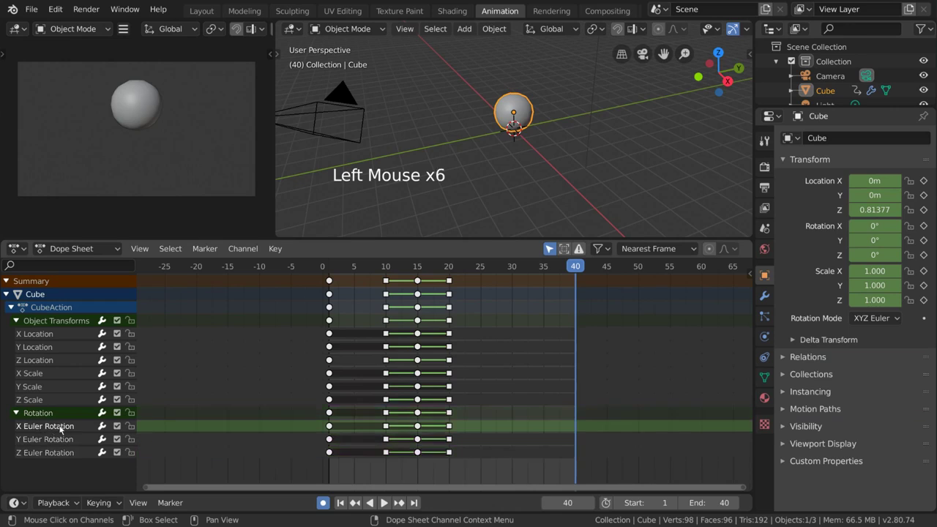
left_click(243, 249)
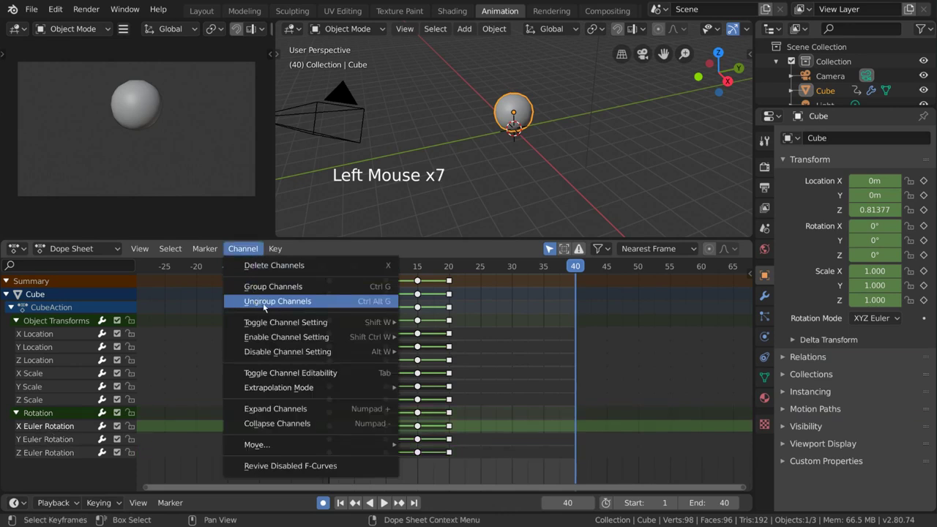
left_click(362, 303)
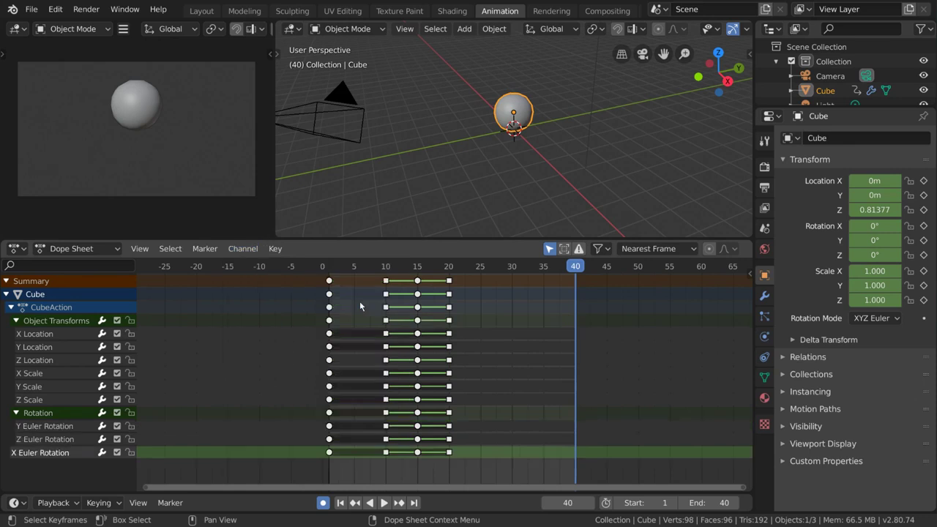
left_click(57, 439)
key("ctrl+alt+g")
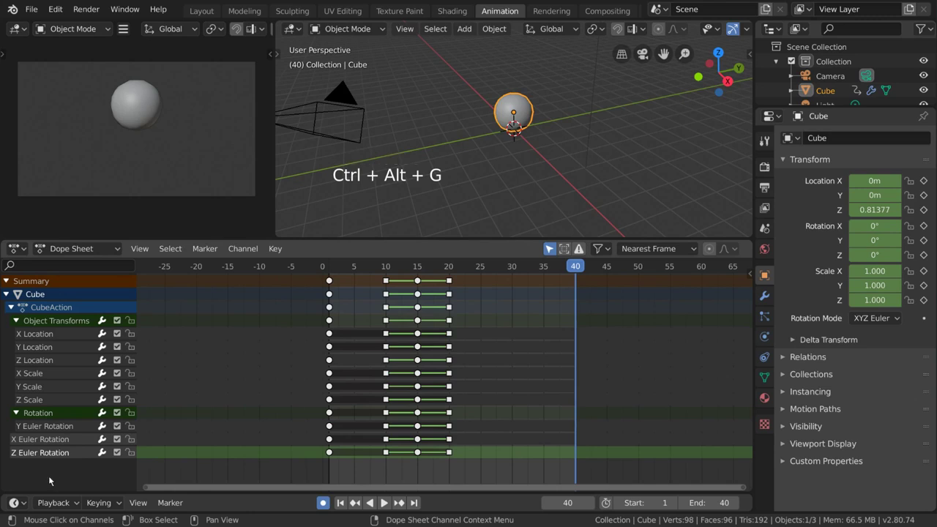
left_click(255, 250)
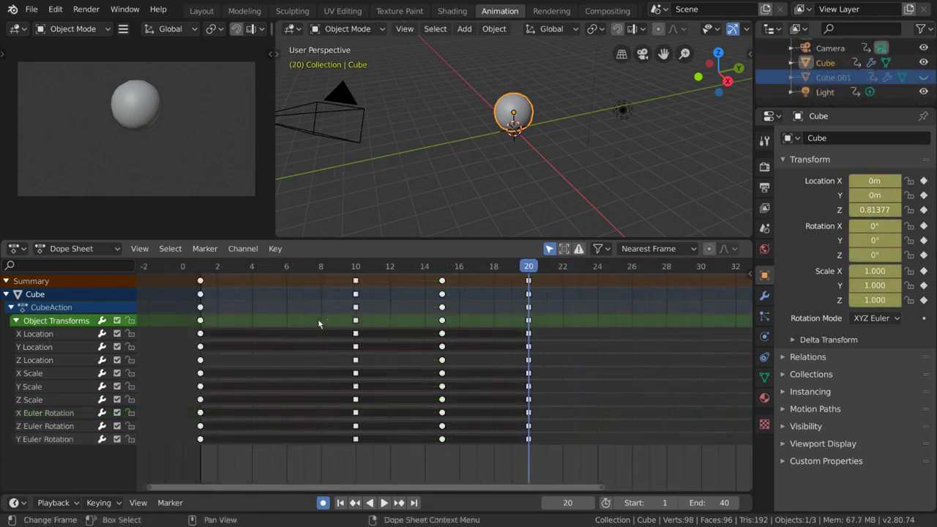
Select the camera and the light in turn, and move the light slightly at frame 20 with auto keying on.
left_click(320, 121)
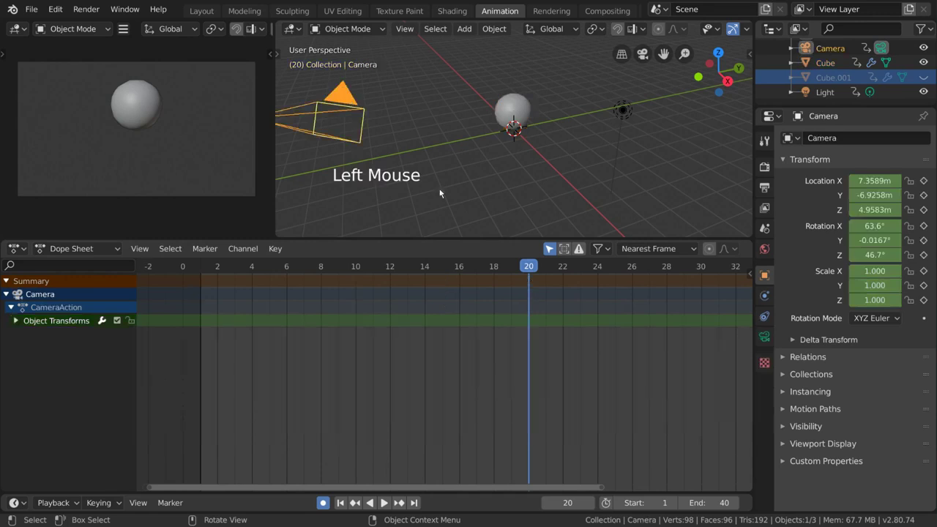
left_click(624, 110)
key("g")
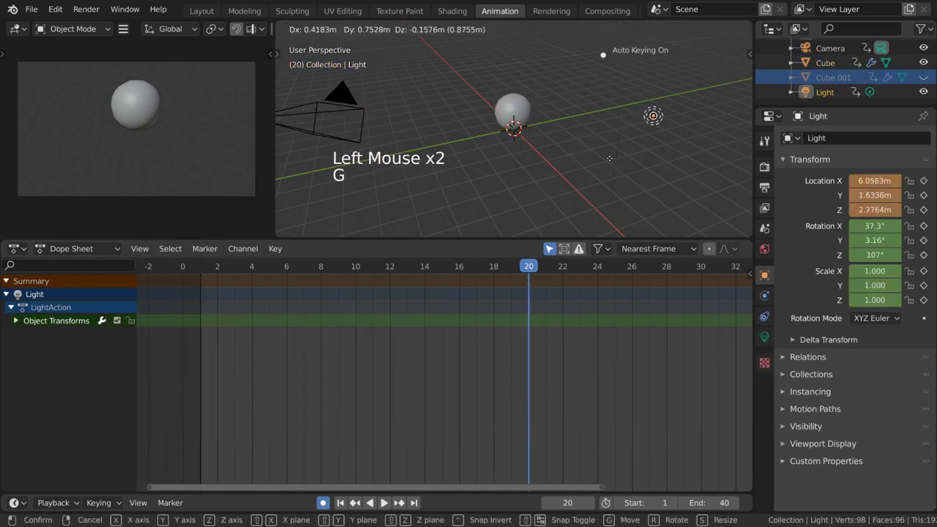
left_click(566, 197)
Keyframe the camera at frame 12 by rotating it about its local X axis to about 70.1°.
left_click(325, 121)
left_click(390, 266)
key("g")
key("r")
key("r")
key("x")
key("x")
left_click(492, 238)
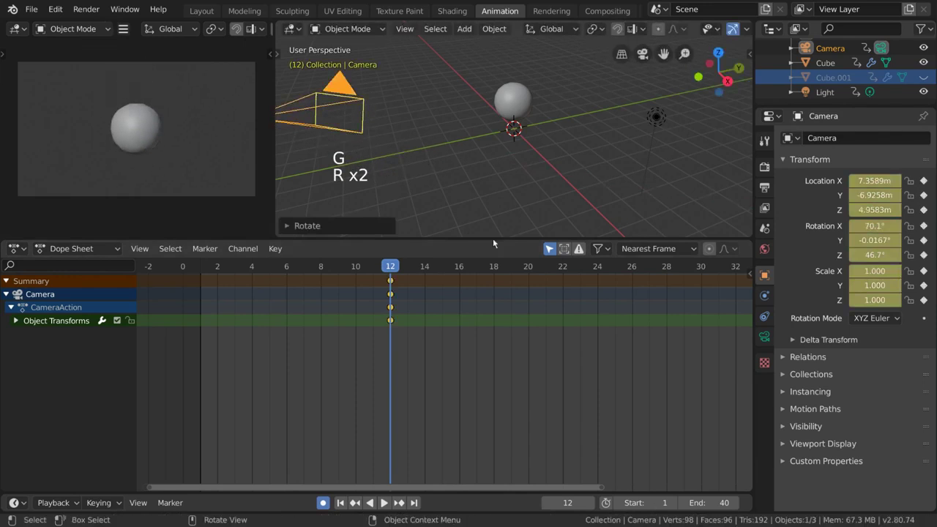
Show the channels of all objects in the Dope Sheet, including unselected and hidden ones.
left_click(549, 248)
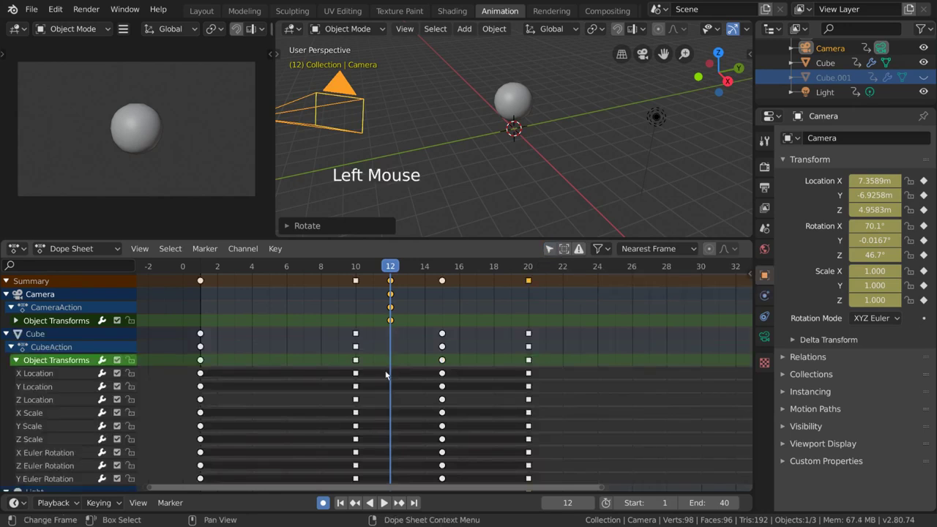
scroll(450, 366, "down", 3)
mouse_move(456, 383)
middle_mouse_down()
mouse_move(470, 289)
mouse_move(467, 393)
middle_mouse_up()
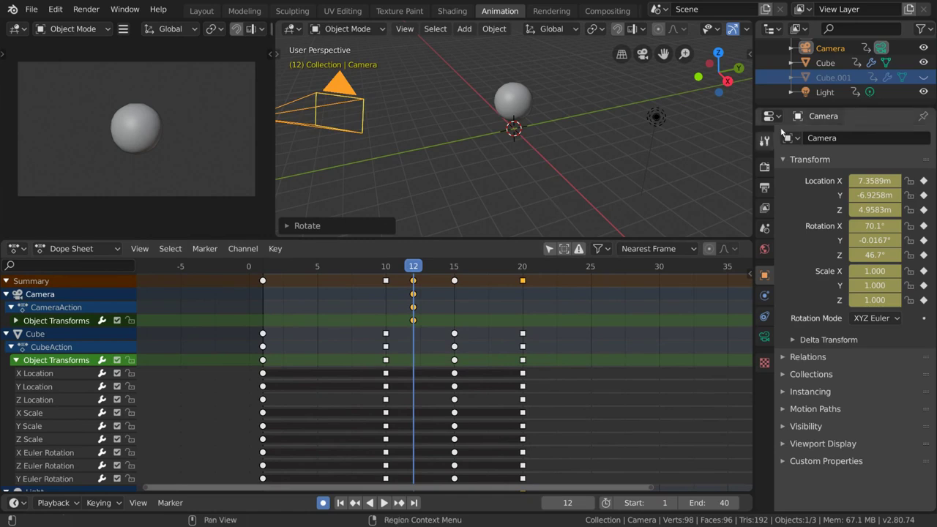
left_click(564, 249)
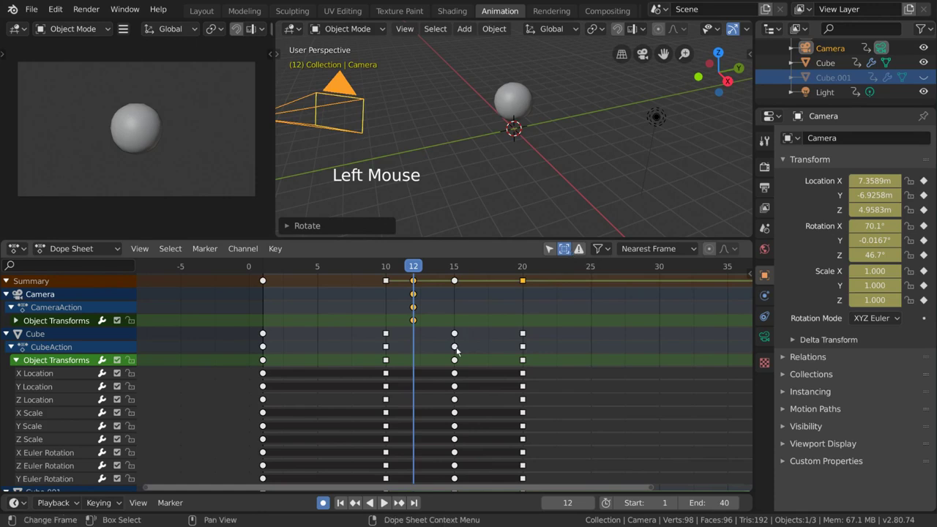
middle_click_drag(446, 475, 464, 450)
Toggle the visibility of Cube.001, inspect its channels in the Dope Sheet, and exclude and re-include the Collection.
left_click(923, 78)
left_click(923, 77)
left_click(923, 78)
left_click(924, 77)
middle_click_drag(515, 372, 512, 362)
scroll(793, 66, "up", 4)
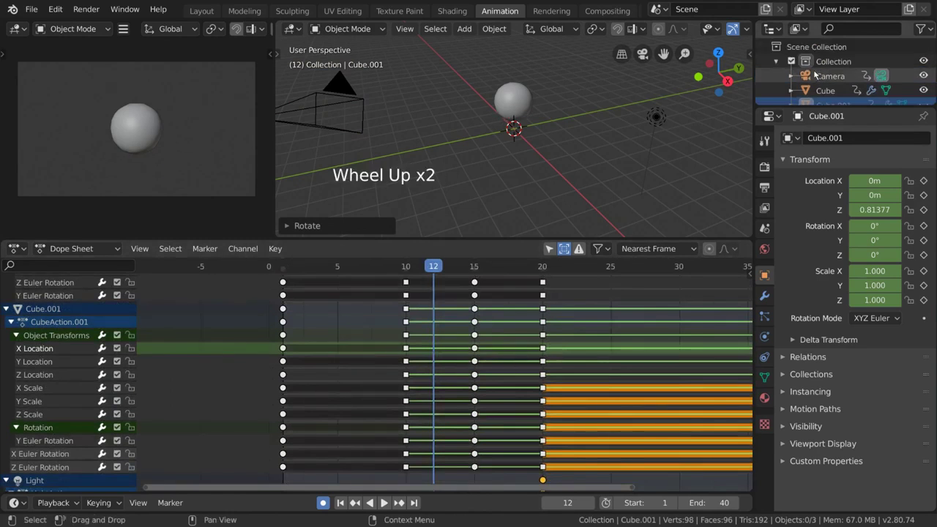
left_click(793, 61)
left_click(793, 60)
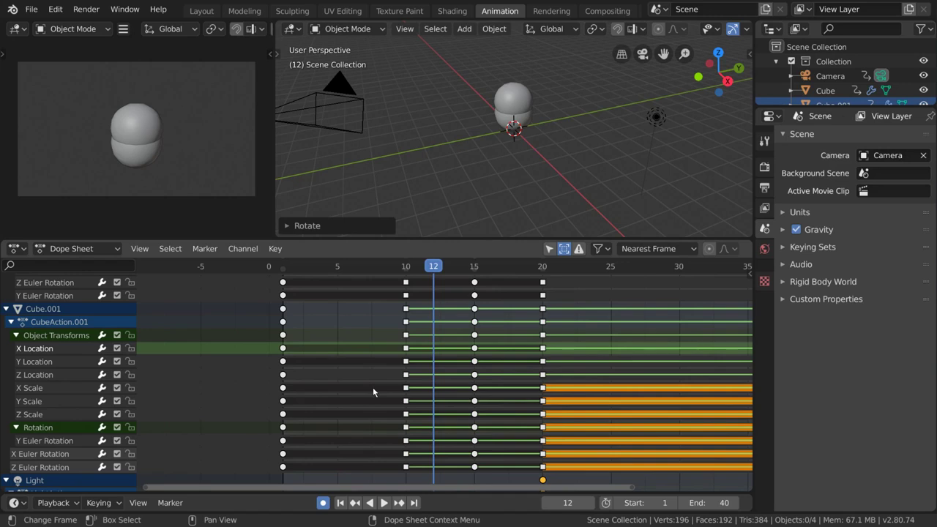
Fit the full keyframe range in the Dope Sheet with View All.
key("Home")
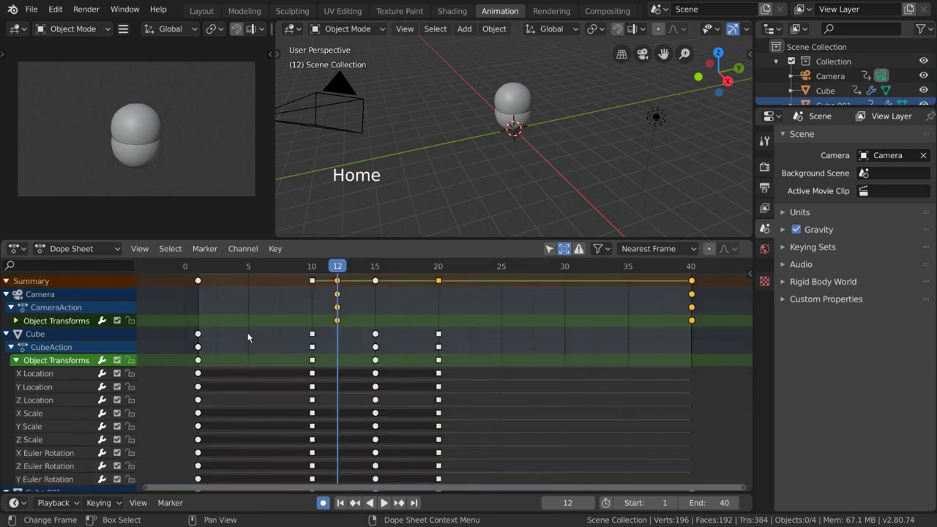
left_click(139, 248)
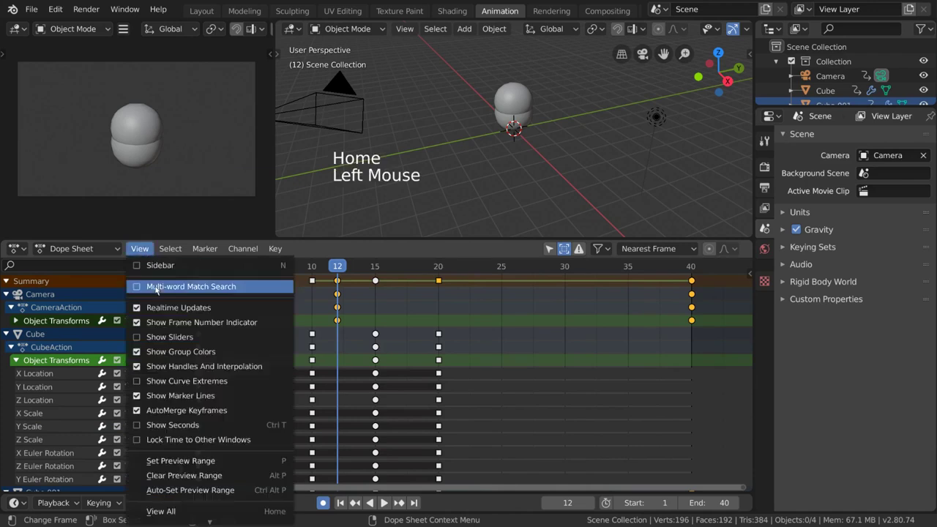
left_click(161, 511)
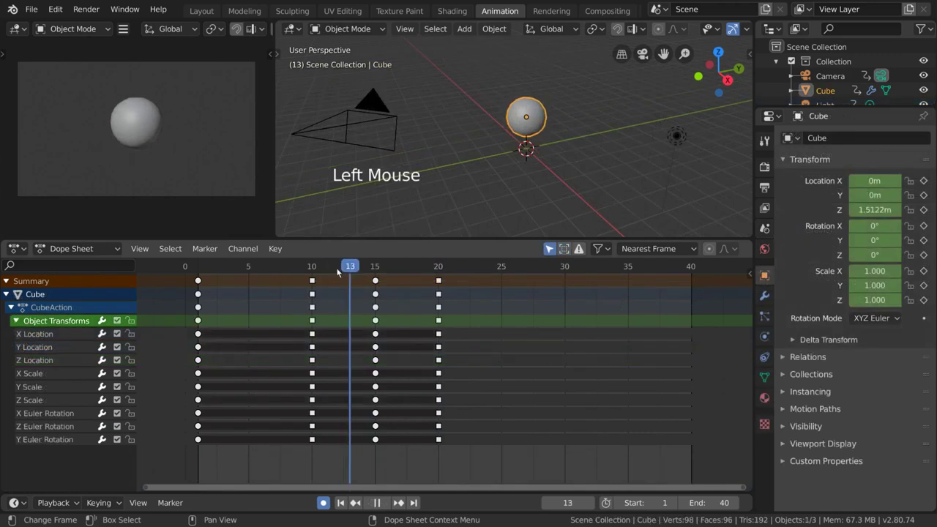
Play the bouncing ball animation, and scrub the timeline from frame 1 to frame 20 to check the motion.
left_click_drag(337, 266, 183, 270)
key("space")
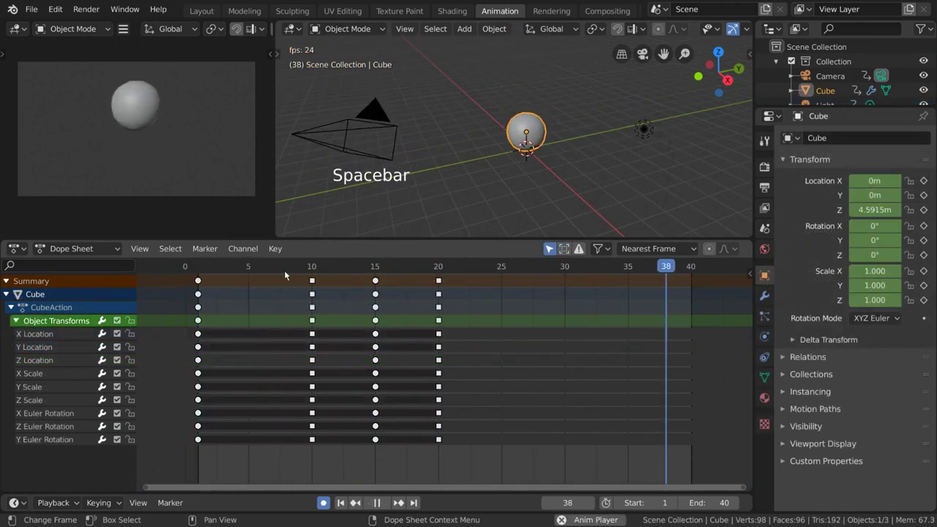
key("space")
left_click(308, 285)
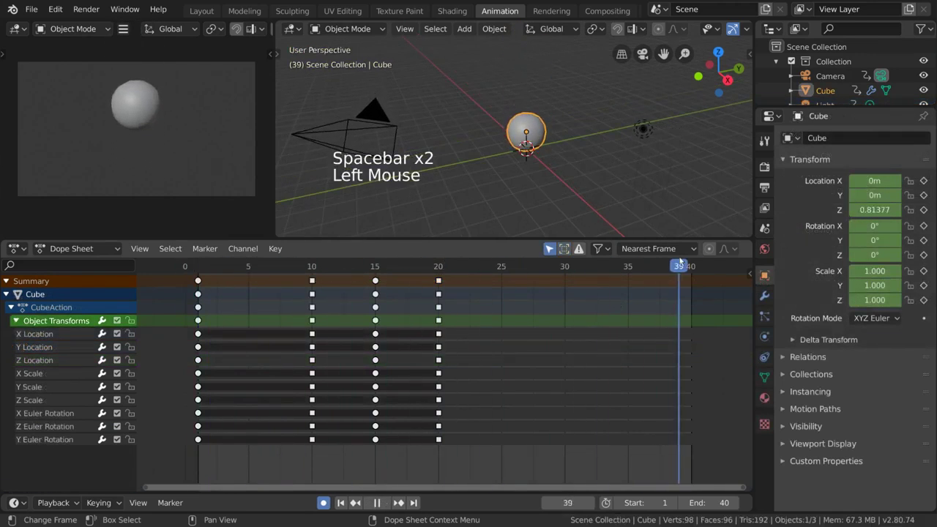
left_click(195, 291)
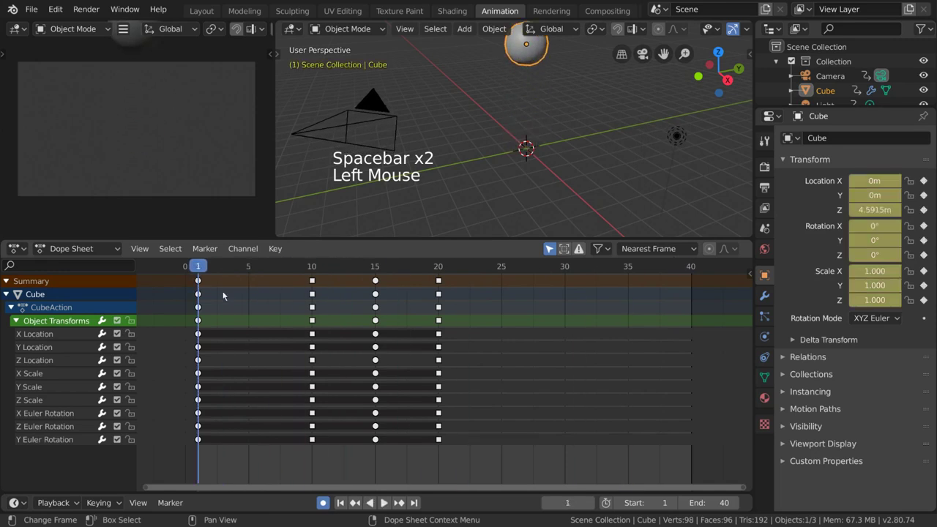
left_click_drag(232, 291, 438, 292)
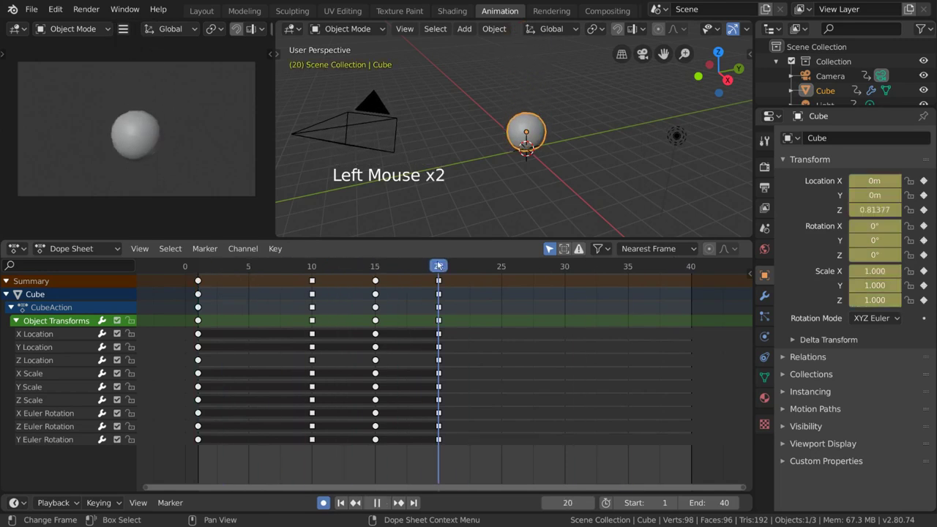
Review the Dope Sheet's preview range options and toggle the preview range on and off, leaving it disabled.
left_click(136, 251)
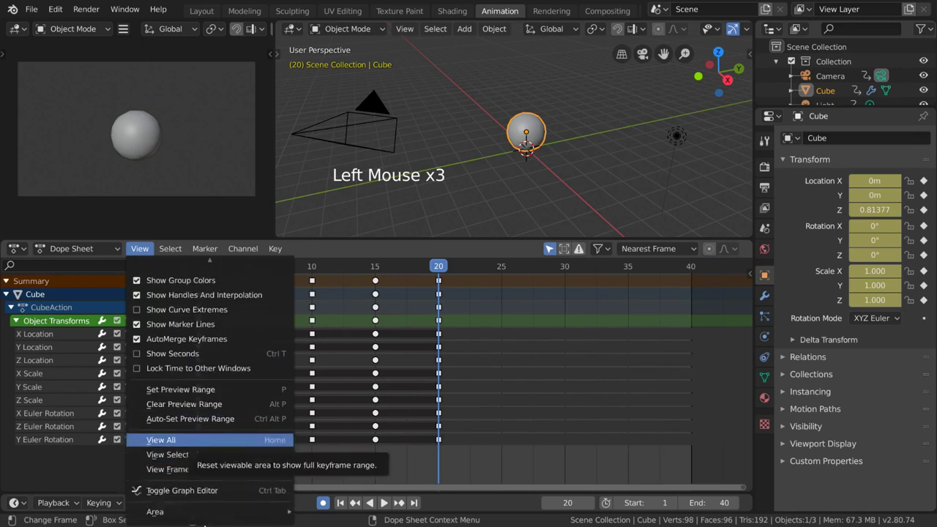
scroll(212, 293, "up", 5)
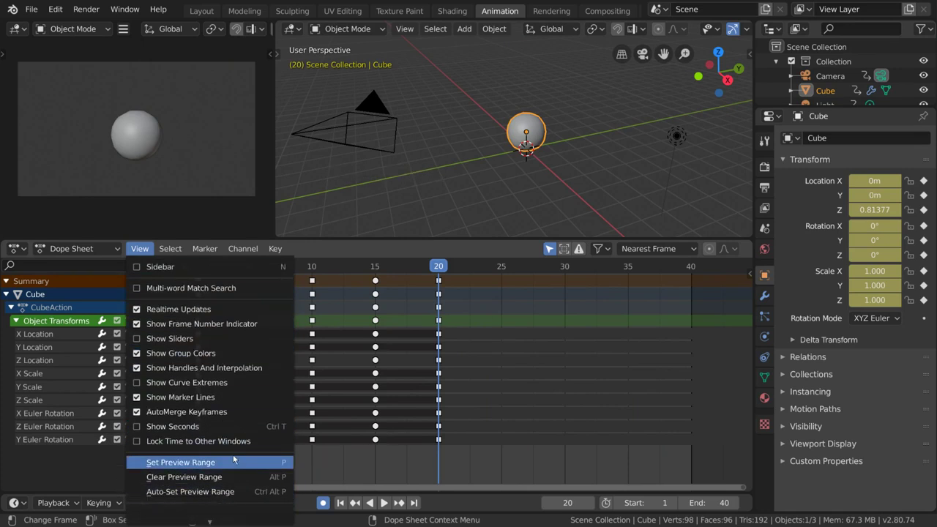
left_click(605, 504)
left_click(605, 505)
left_click(605, 505)
left_click(605, 505)
left_click(605, 505)
left_click(605, 505)
Set a preview range from frame 5 to frame 26 and play the animation within it.
left_click(139, 248)
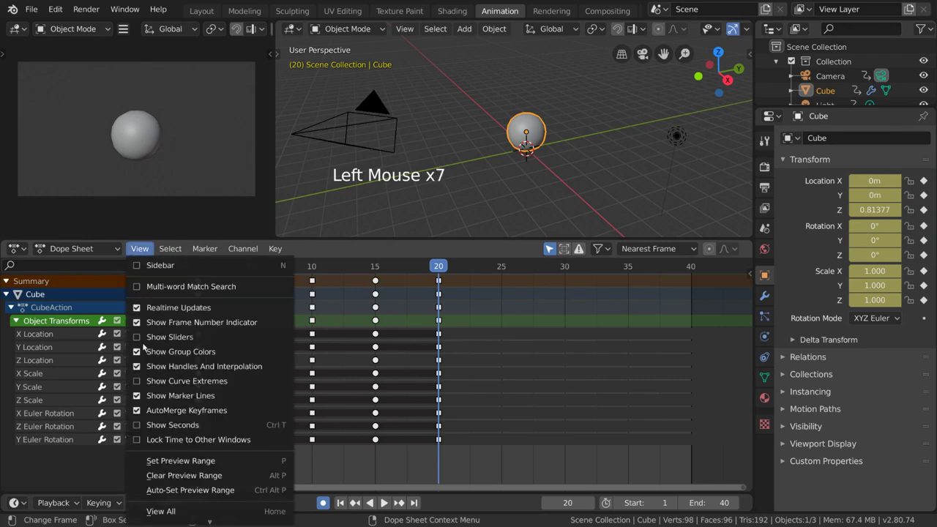
left_click(254, 462)
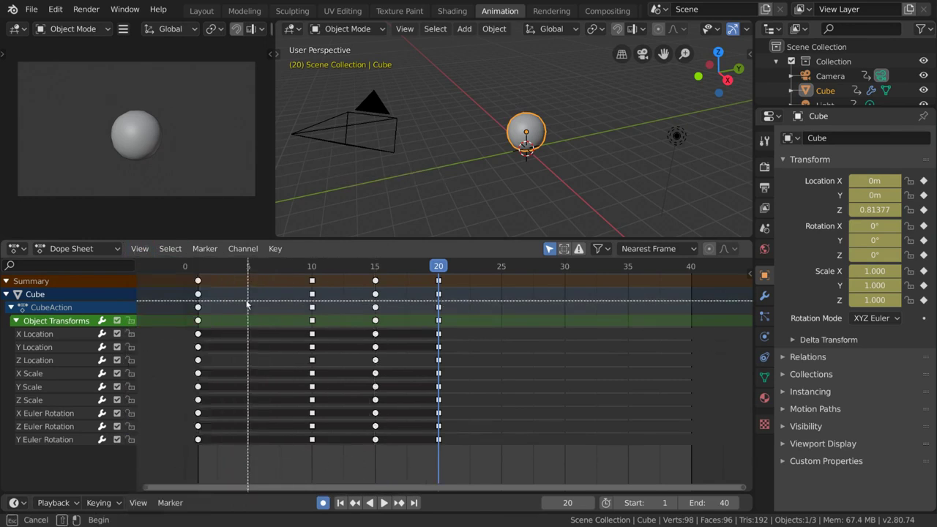
left_click_drag(245, 304, 516, 404)
key("space")
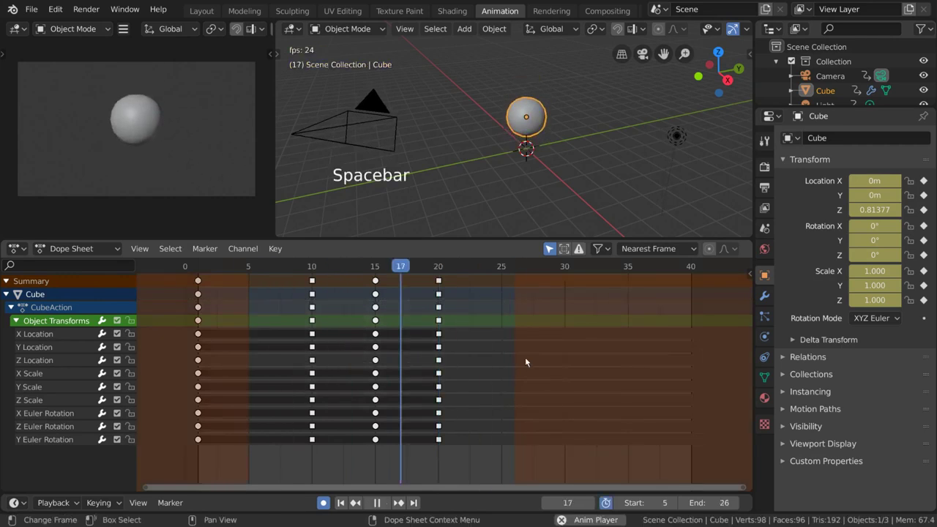
Stop the playback, clearing the preview range, and turn on Show Sliders for the Dope Sheet channels.
key("space")
left_click(139, 248)
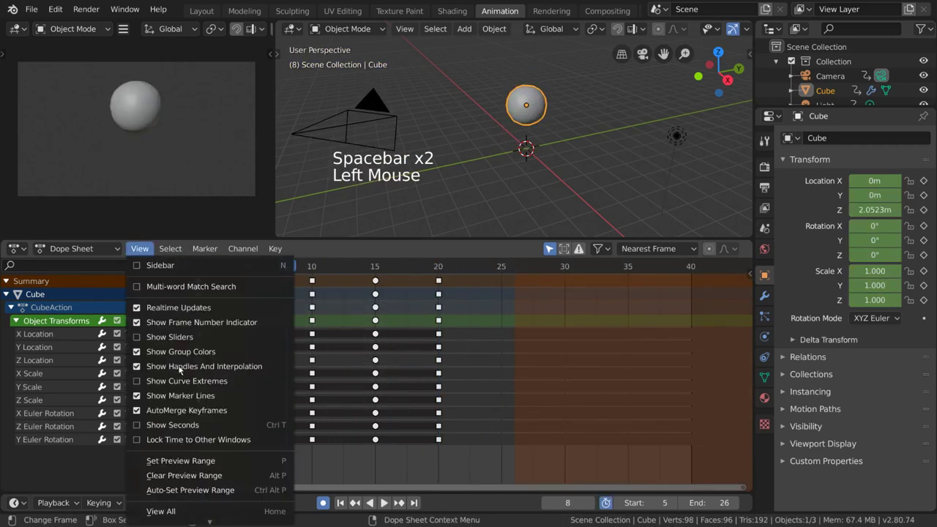
left_click(183, 474)
left_click(139, 248)
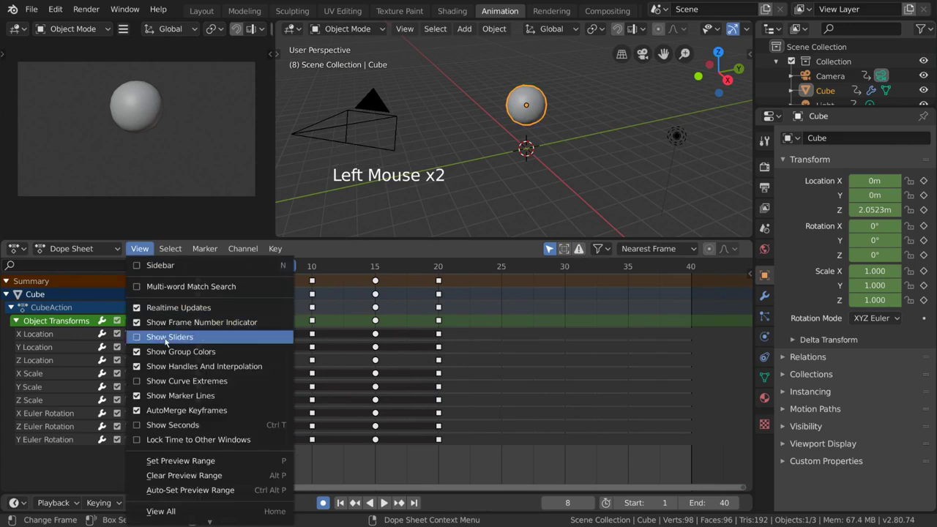
left_click(215, 338)
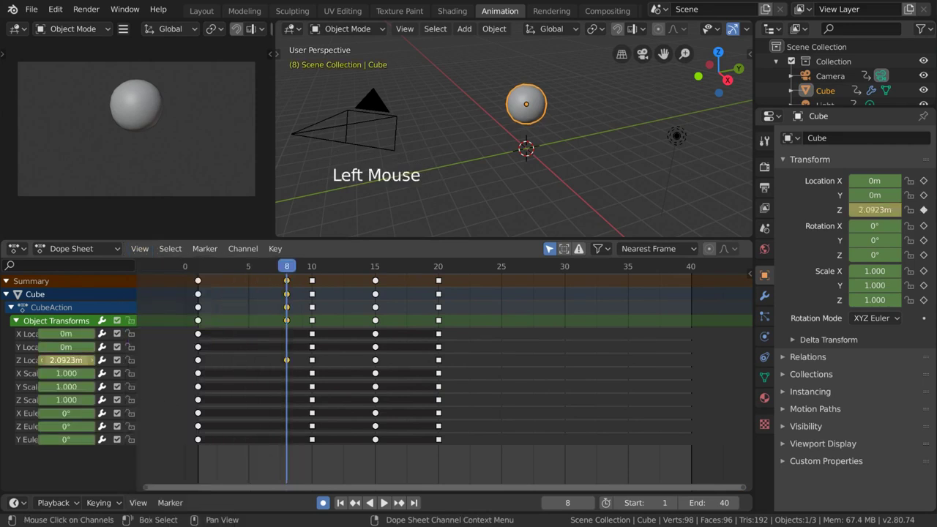
Try changing the cube's Z Location to about 2.09 m at frame 8 and adjusting it at frame 12, undoing both changes.
left_click_drag(66, 360, 102, 360)
key("ctrl+z")
left_click_drag(309, 267, 336, 271)
mouse_move(874, 209)
left_mouse_down()
mouse_move(889, 209)
mouse_move(878, 209)
left_mouse_up()
key("ctrl+z")
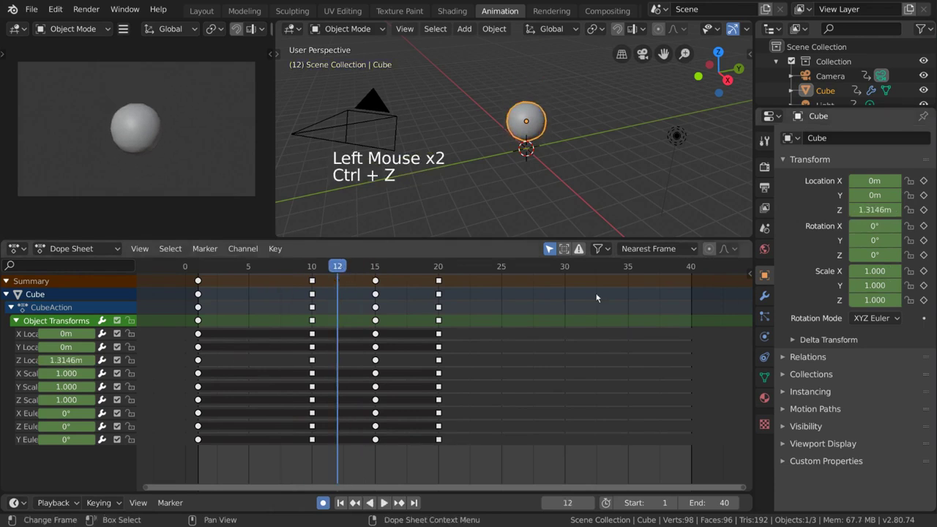
Move the playhead to frame 10 and try adjusting the cube's Z Location with its channel slider.
left_click(409, 271)
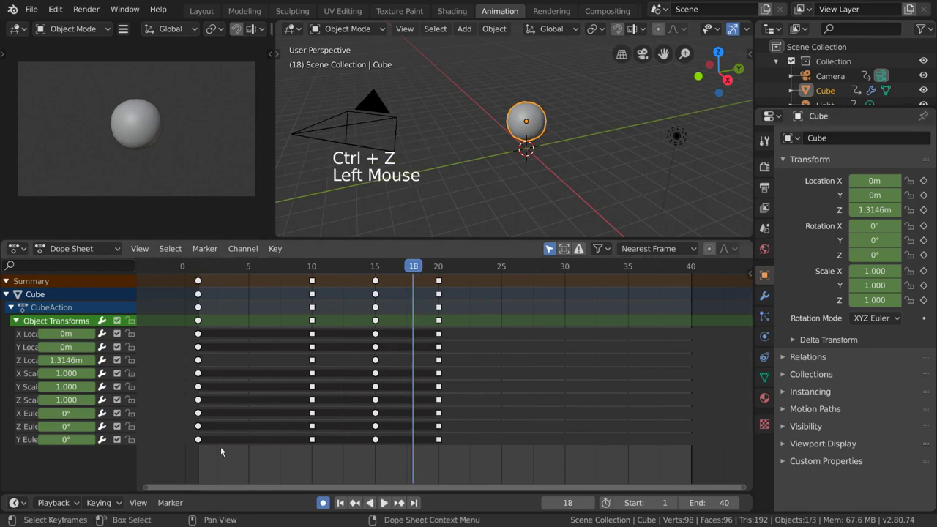
mouse_move(297, 269)
left_mouse_down()
mouse_move(324, 270)
mouse_move(312, 269)
left_mouse_up()
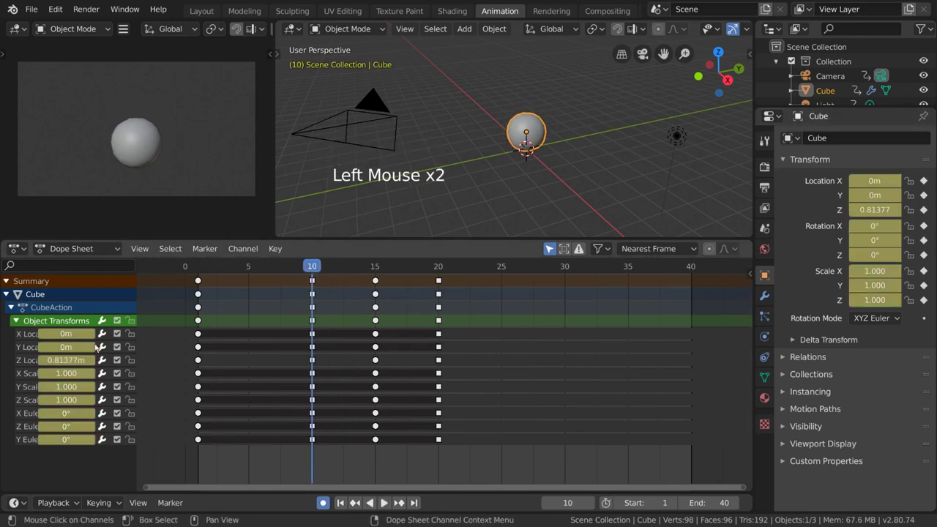
mouse_move(76, 360)
left_mouse_down()
mouse_move(84, 360)
mouse_move(75, 360)
left_mouse_up()
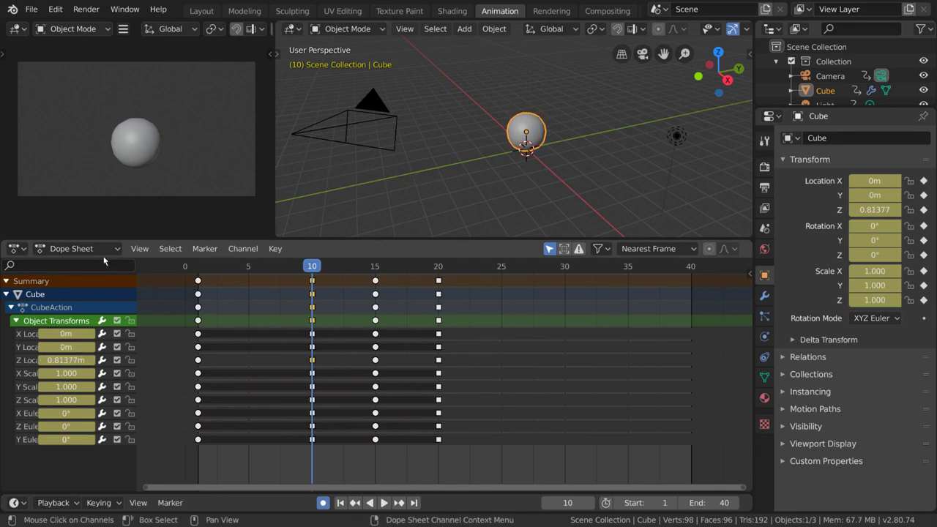
Turn on Show Curve Extremes and select the Z Location keyframes at frames 1, 10, 15 and 20.
left_click(139, 248)
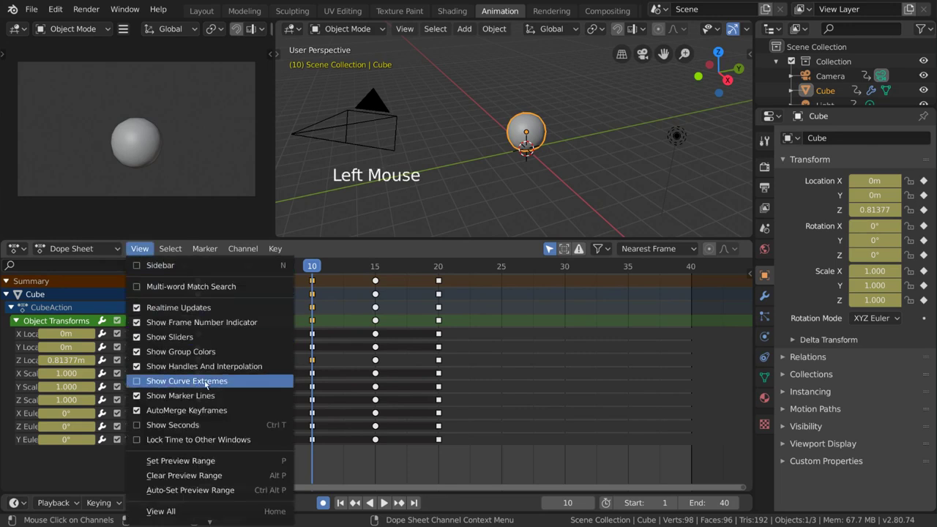
left_click(205, 381)
left_click_drag(287, 267, 251, 268)
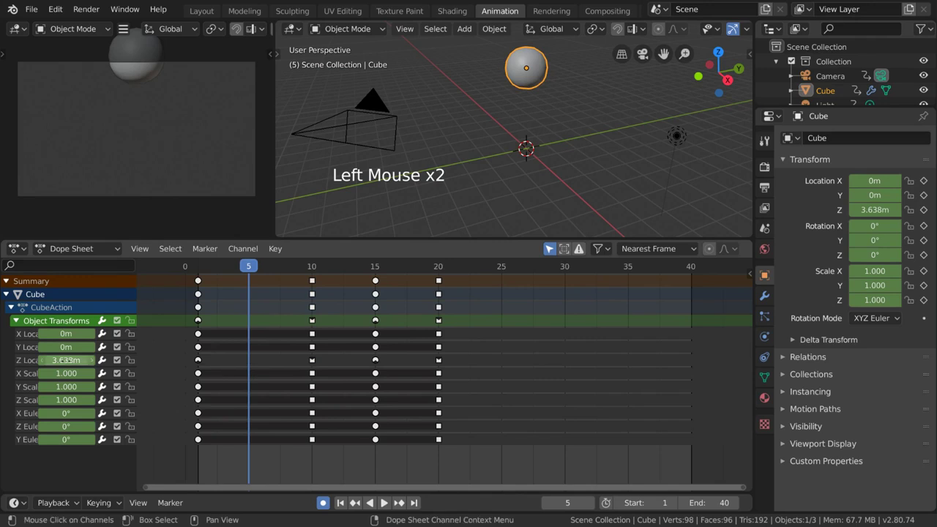
left_click(198, 361)
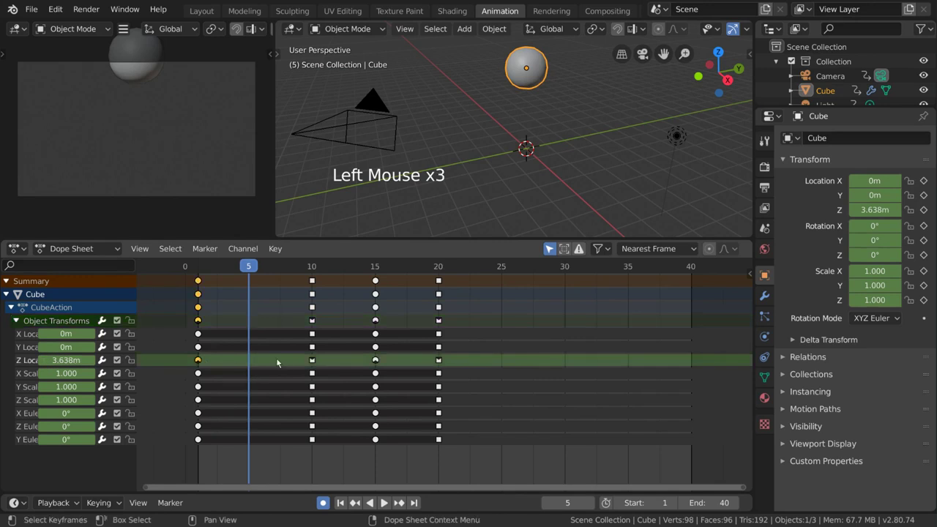
left_click(312, 360, "shift")
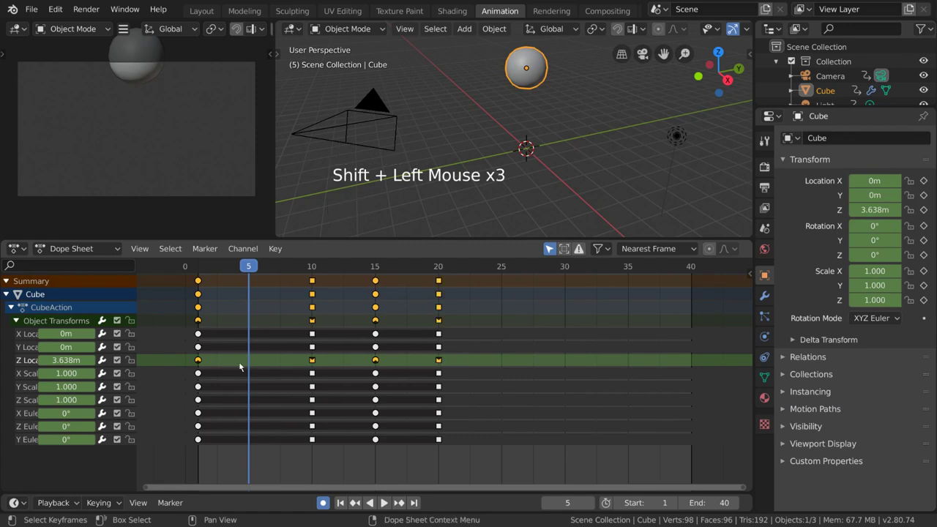
Play the animation and scrub through to frame 20 to compare the ball's motion with the Z Location extreme markers.
scroll(288, 368, "up", 4)
middle_click_drag(221, 374, 240, 375)
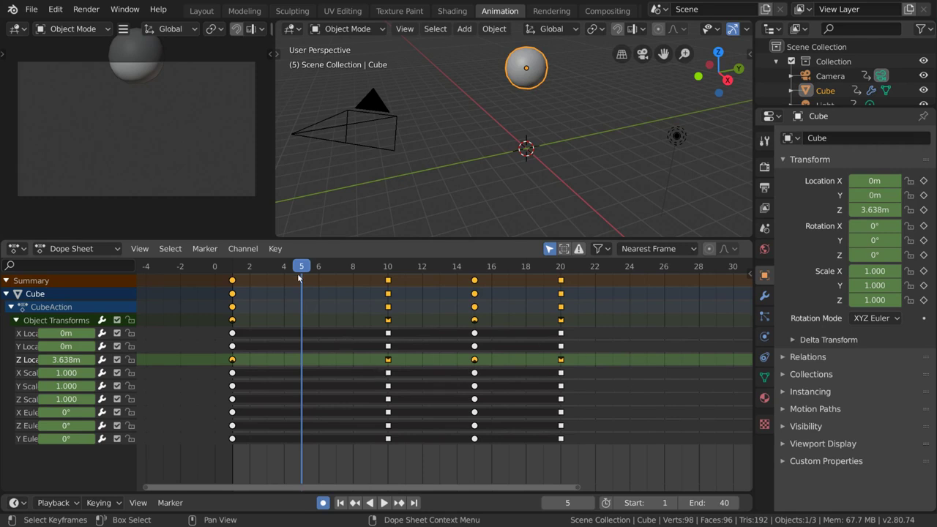
left_click(257, 268)
key("space")
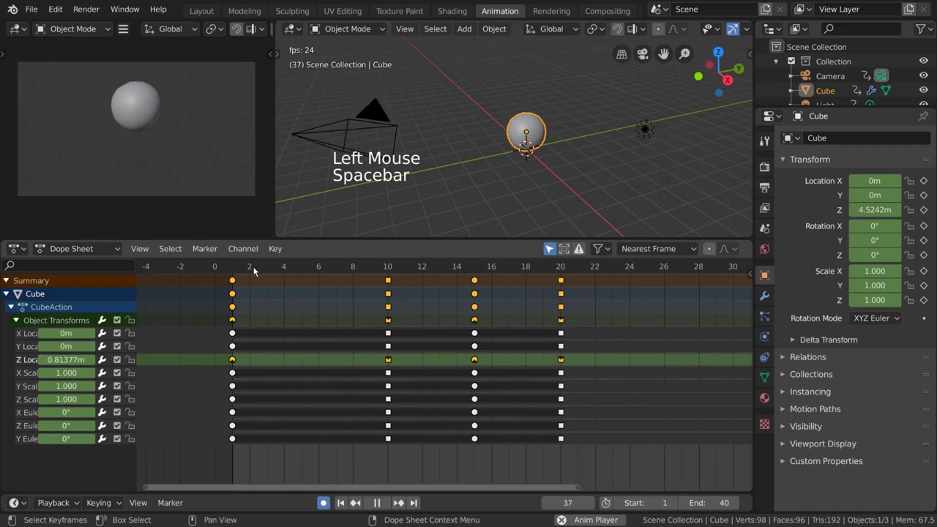
key("space")
left_click_drag(249, 268, 190, 309)
key("space")
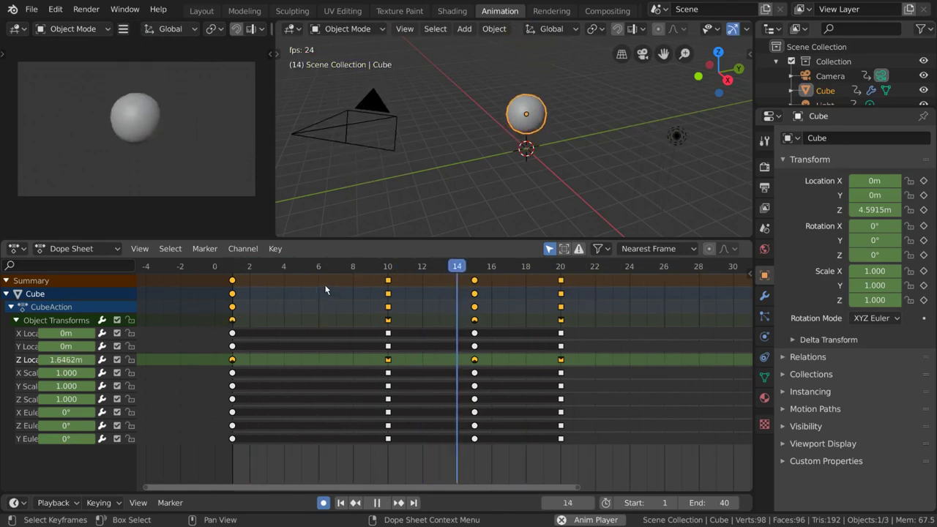
key("space")
left_click_drag(336, 272, 572, 286)
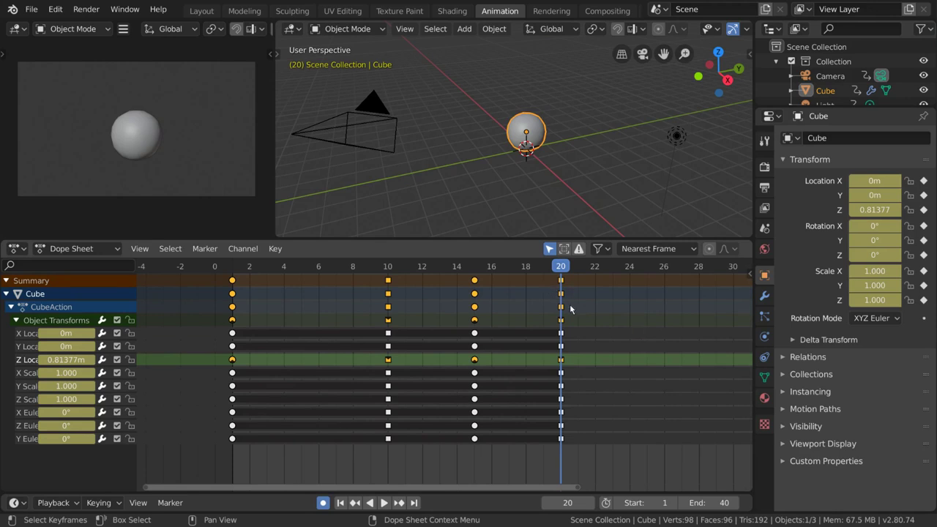
Toggle the animation editor between Dope Sheet and Graph Editor, ending in the Graph Editor.
left_click(139, 248)
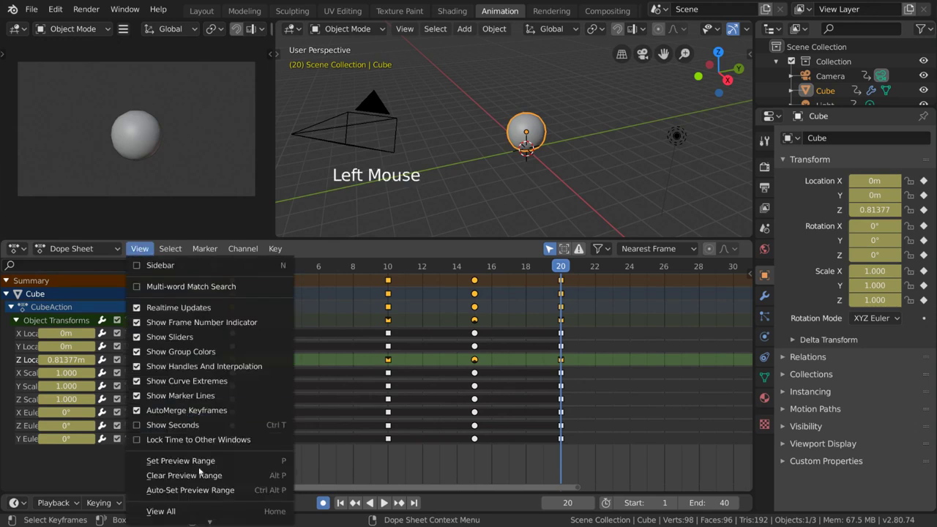
scroll(210, 522, "down", 3)
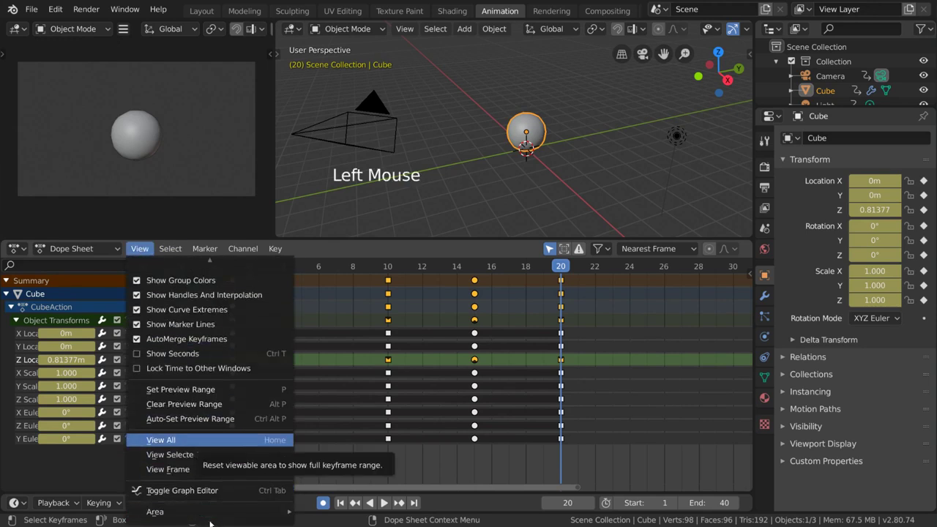
left_click(246, 493)
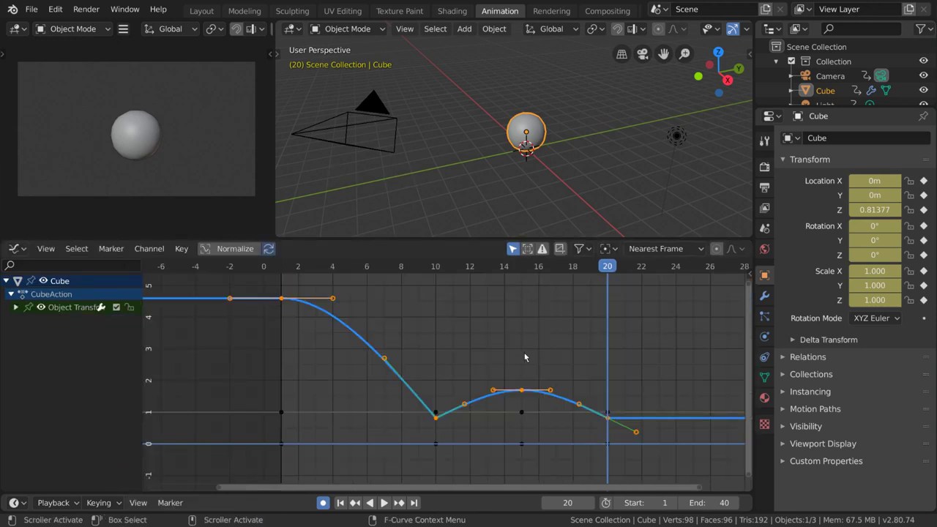
key("ctrl+Tab")
key("ctrl+Tab")
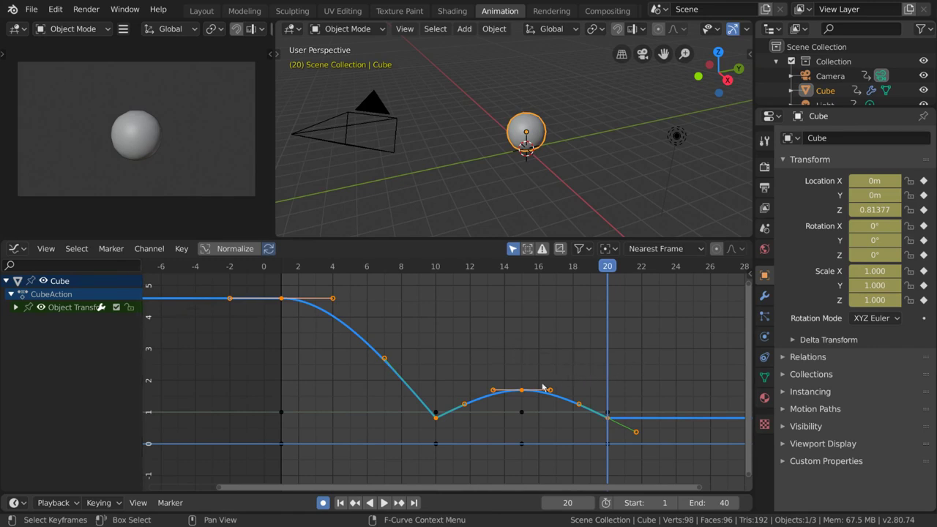
Try moving the Z Location curve's keyframes at frames 15, 10 and 1 one after another, cancelling each move.
left_click(522, 393)
key("g")
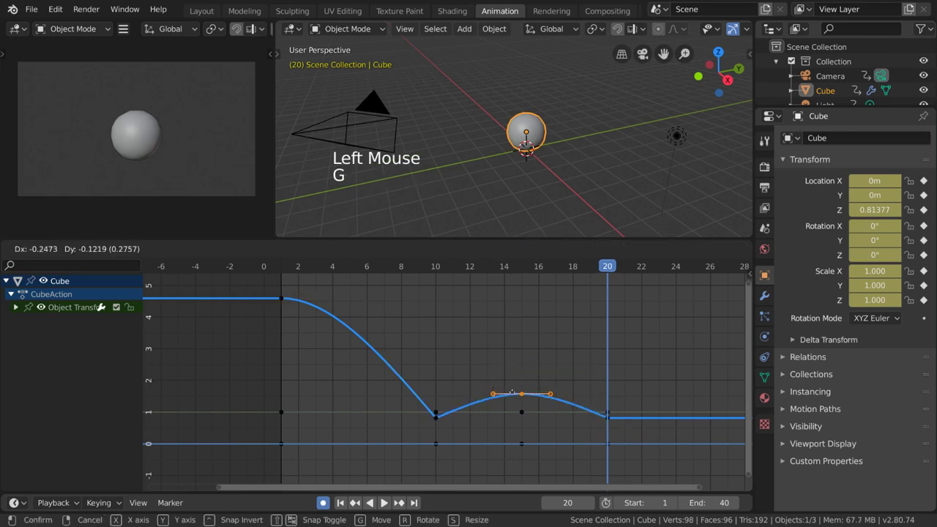
right_click(471, 404)
left_click(436, 416)
key("g")
right_click(366, 351)
left_click(280, 298)
key("g")
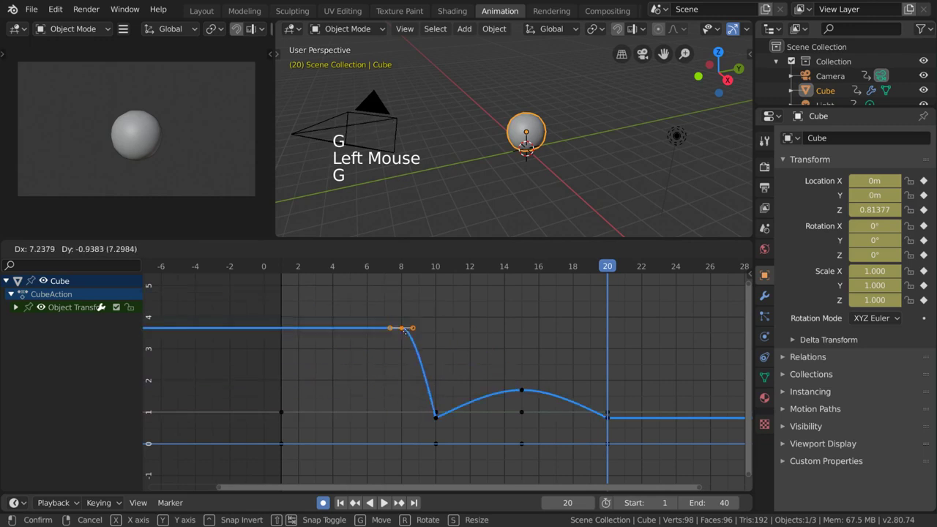
right_click(278, 414)
Select every curve's keyframe at frame 1 and try shifting them together along the time axis.
left_click(280, 412, "alt")
key("g")
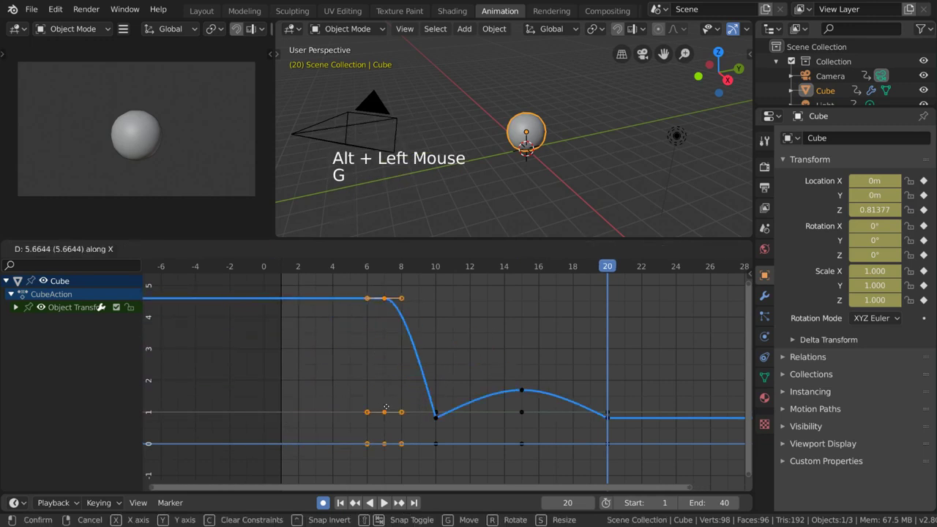
left_click(293, 391)
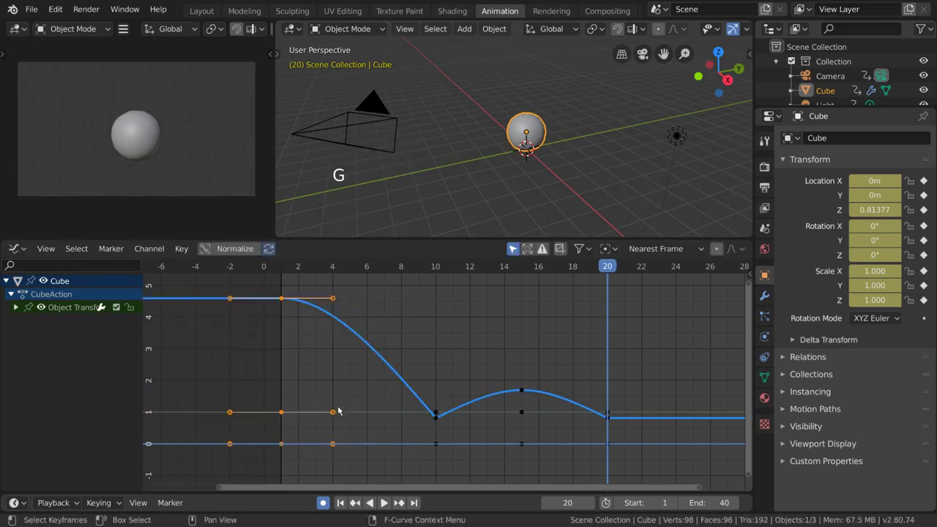
Expand the Object Transforms group in the Graph Editor and return to the Dope Sheet.
left_click(17, 308)
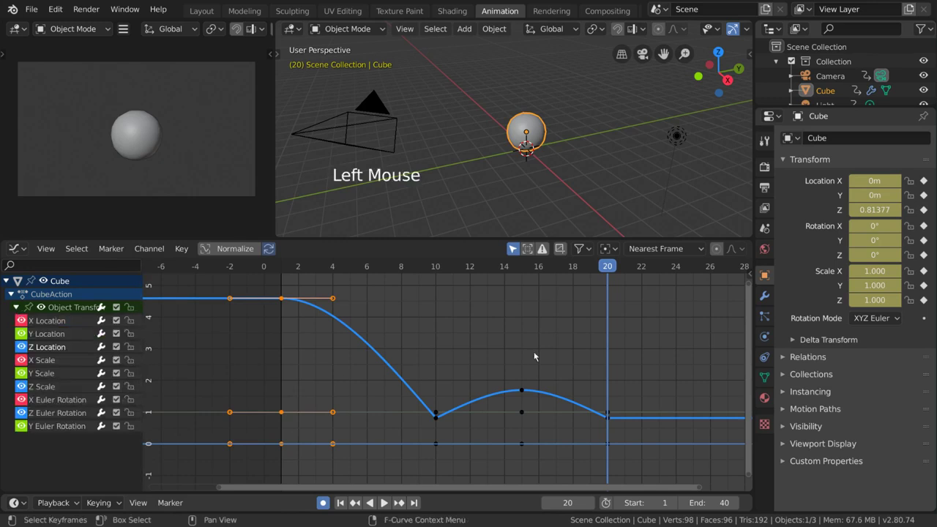
key("ctrl+Tab")
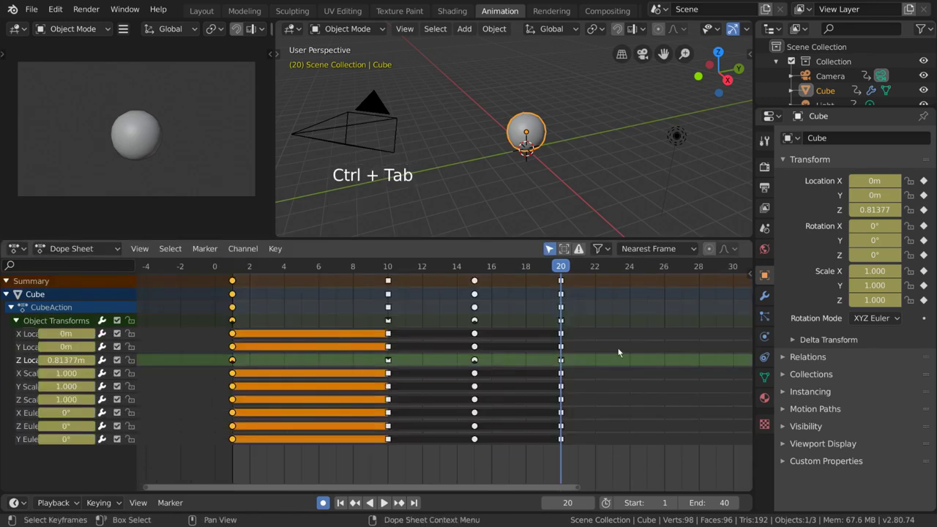
Select all keyframes in the Dope Sheet and try scaling and moving them in time, cancelling both operations.
key("a")
key("s")
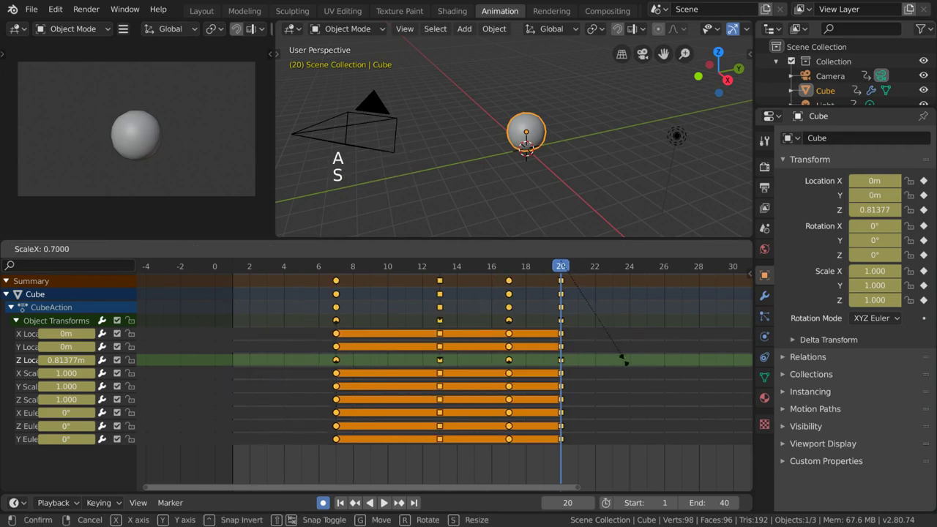
key("Escape")
key("g")
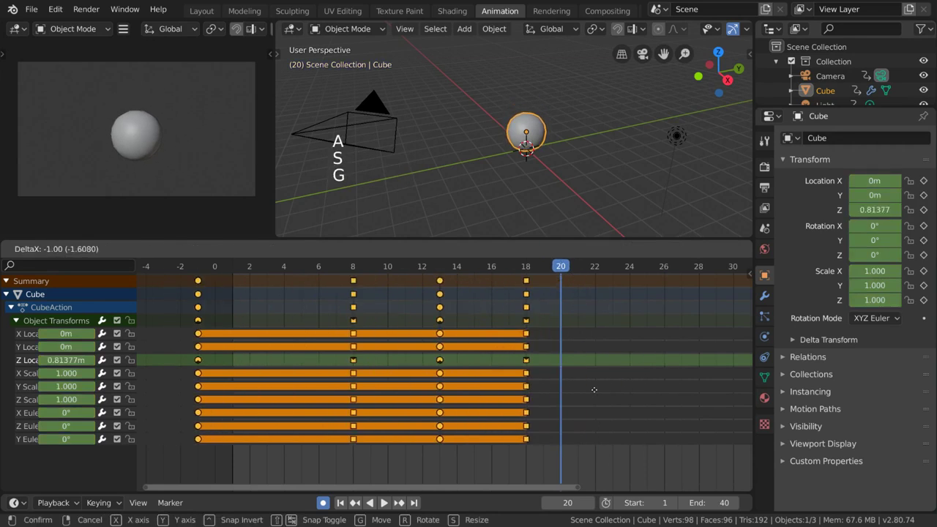
key("Escape")
Select only the Z Location keyframe at frame 15 in the Graph Editor and switch back to the Dope Sheet.
key("ctrl+Tab")
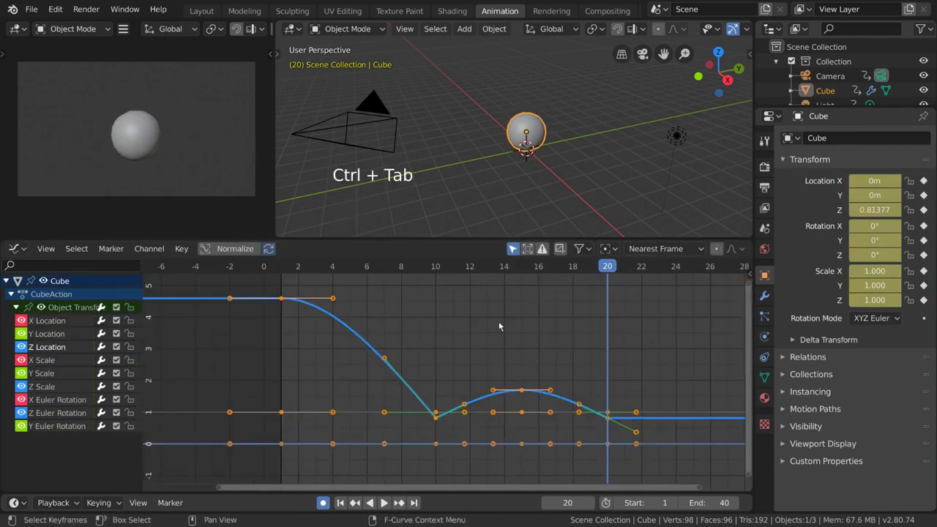
left_click(522, 391)
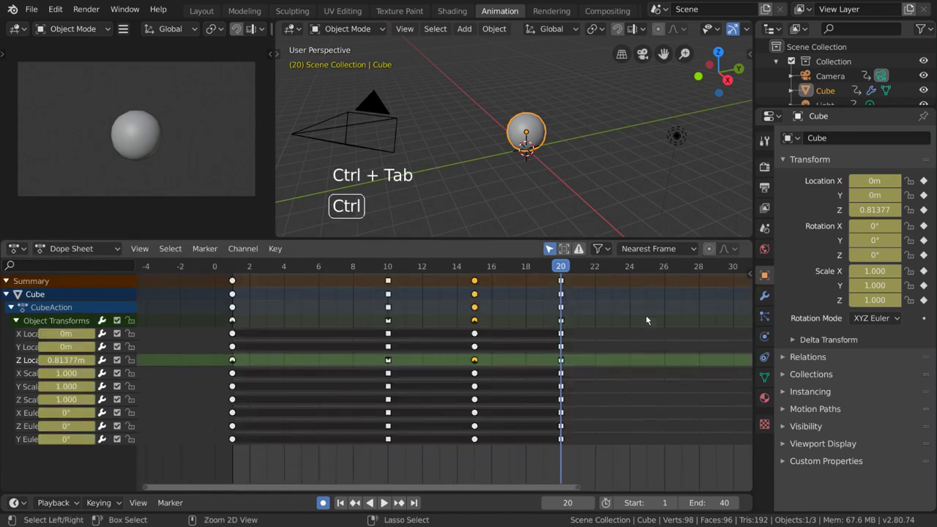
key("ctrl+Tab")
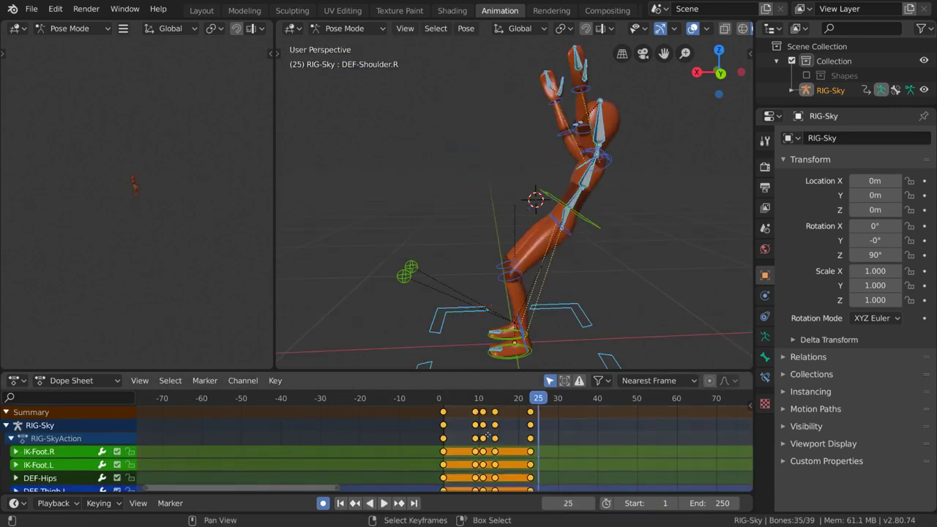
Try shifting the selected RIG-Sky keyframes 4 frames along the Dope Sheet timeline.
key("g")
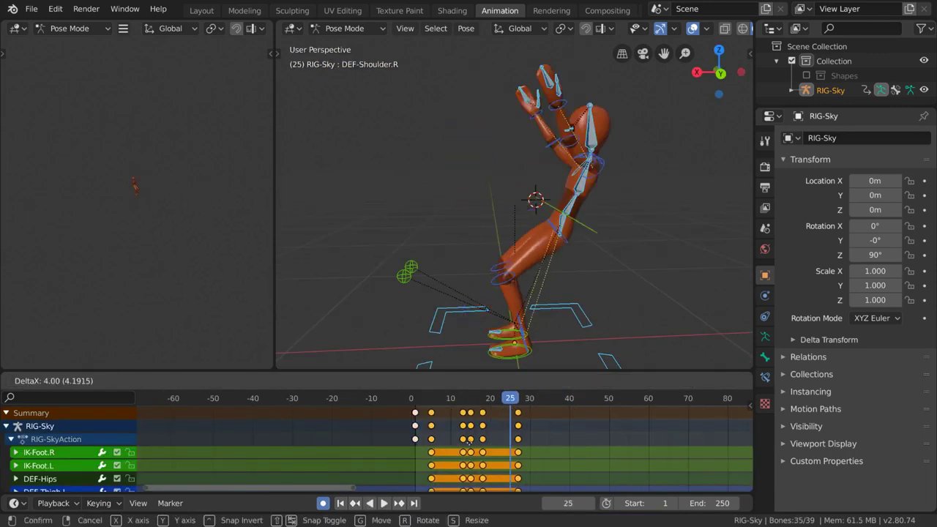
left_click(467, 438)
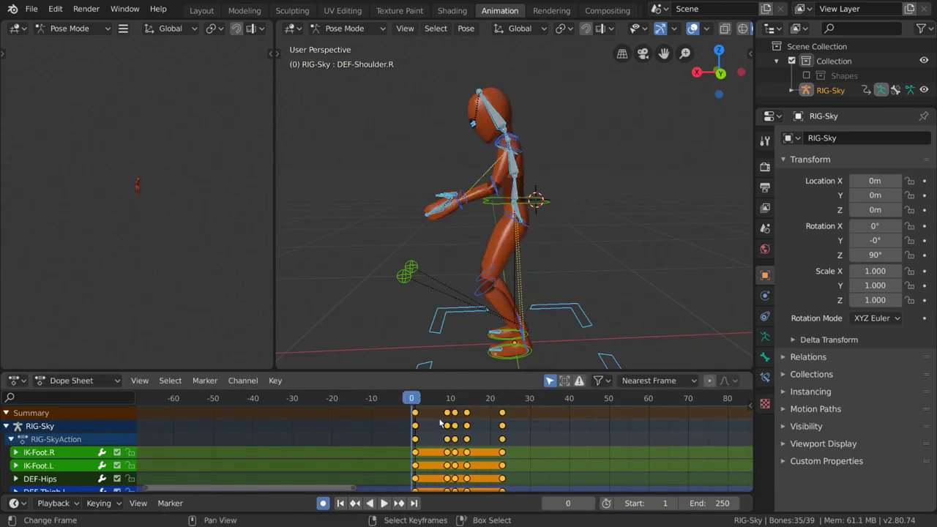